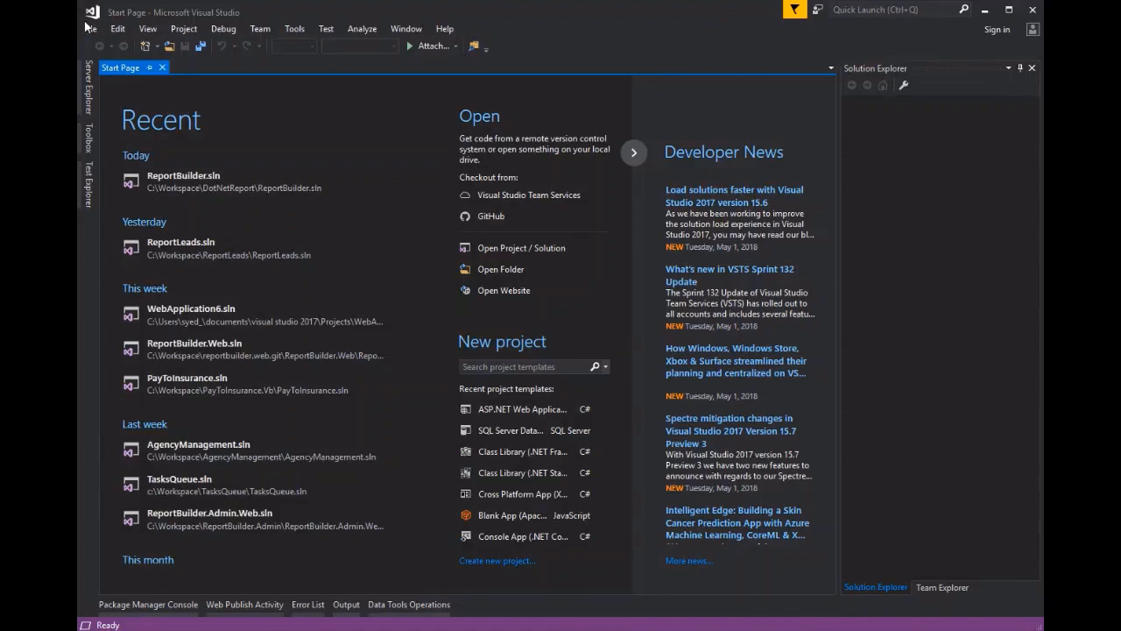
# Create an ASP.NET Web Application (.NET Framework) project named DemoReportBuilder using the MVC template
pyautogui.click(91, 29)
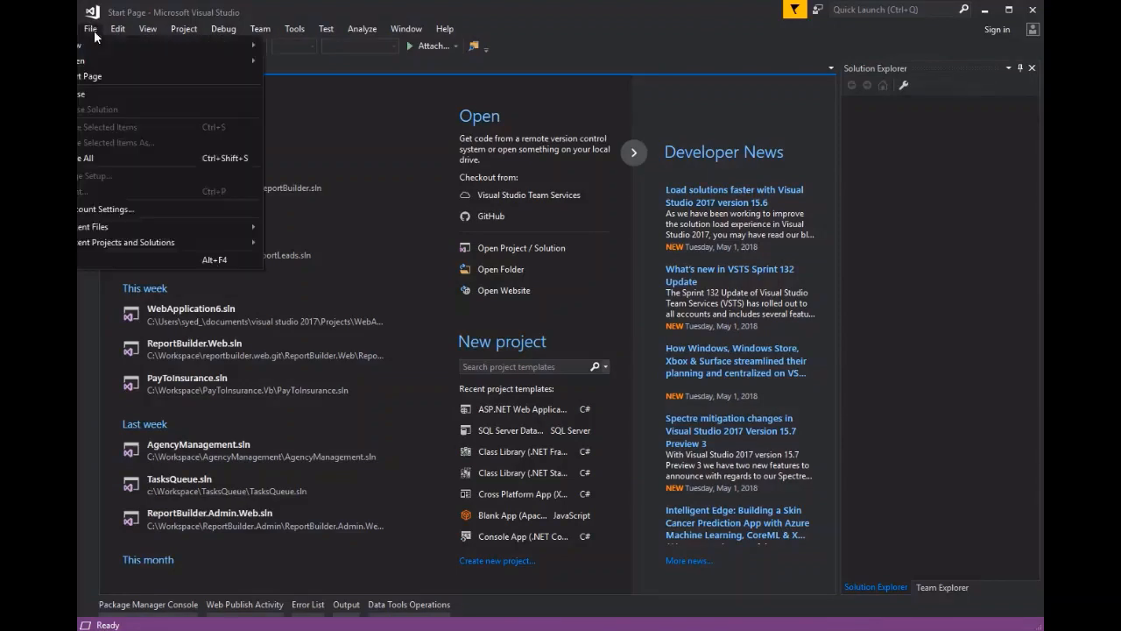
pyautogui.moveTo(102, 42)
pyautogui.click(288, 41)
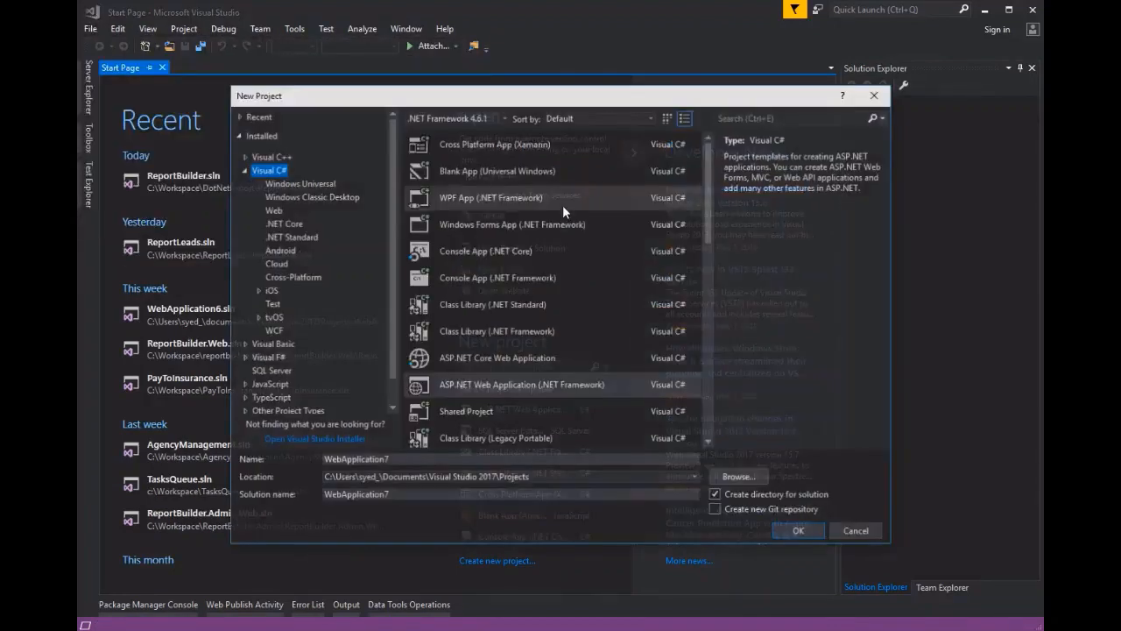
pyautogui.click(456, 383)
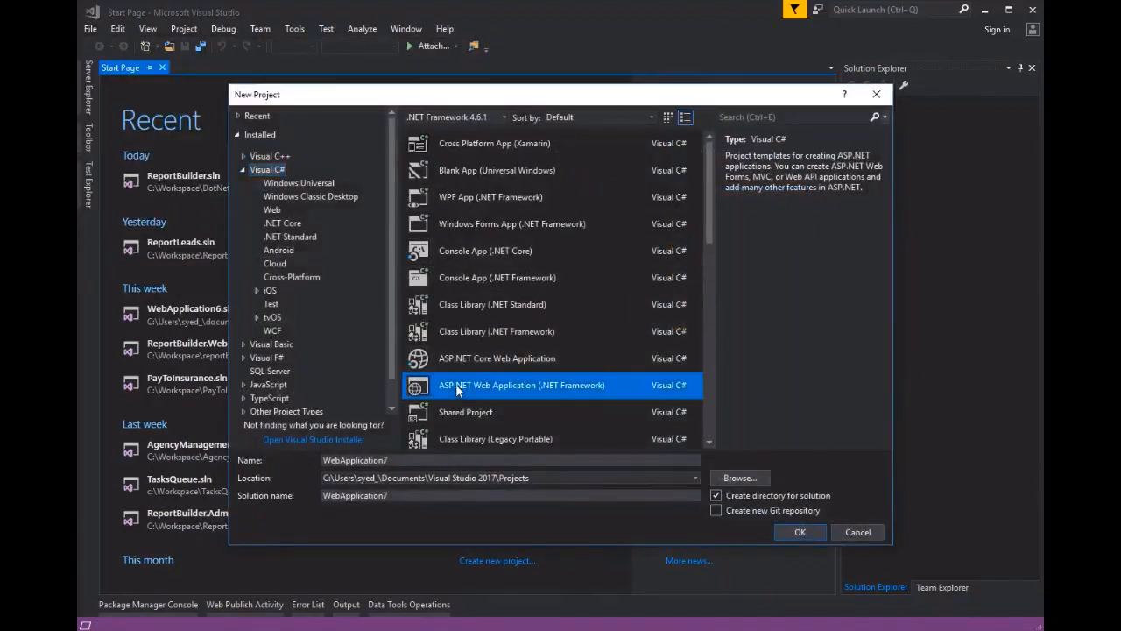
pyautogui.doubleClick(401, 459)
pyautogui.write('Dem')
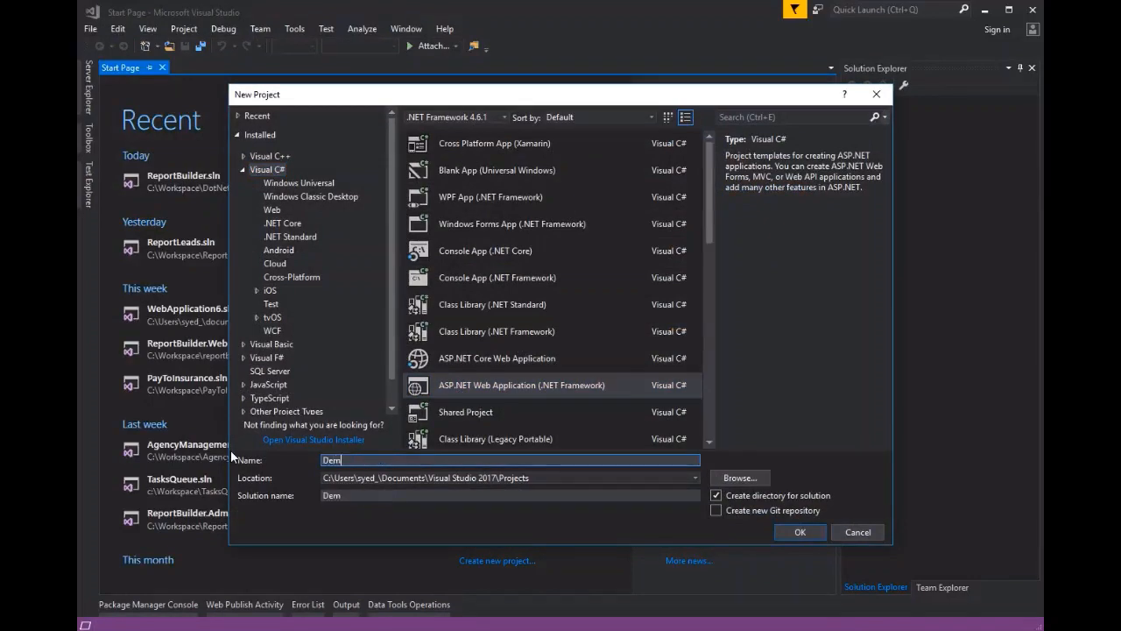
pyautogui.write('oReportBuilder')
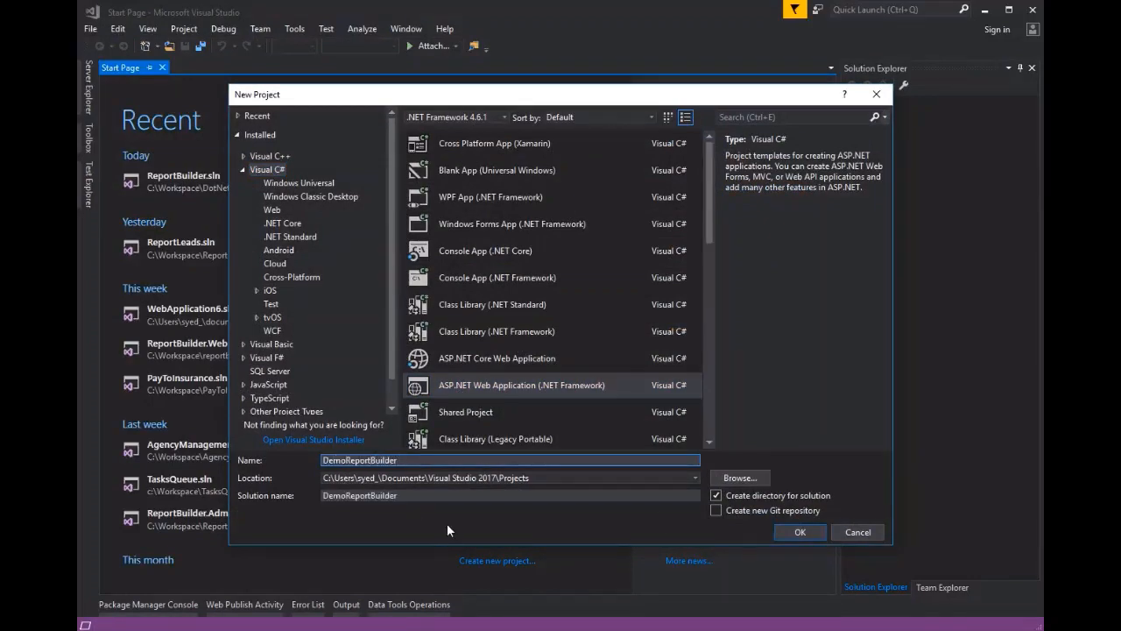
pyautogui.click(795, 533)
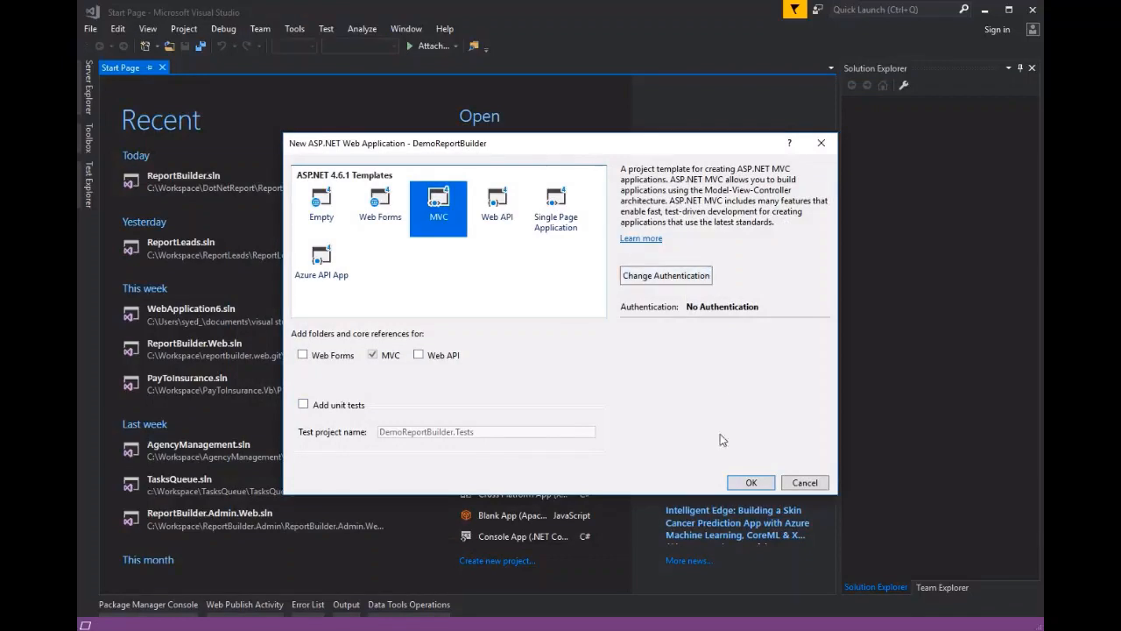
pyautogui.click(750, 483)
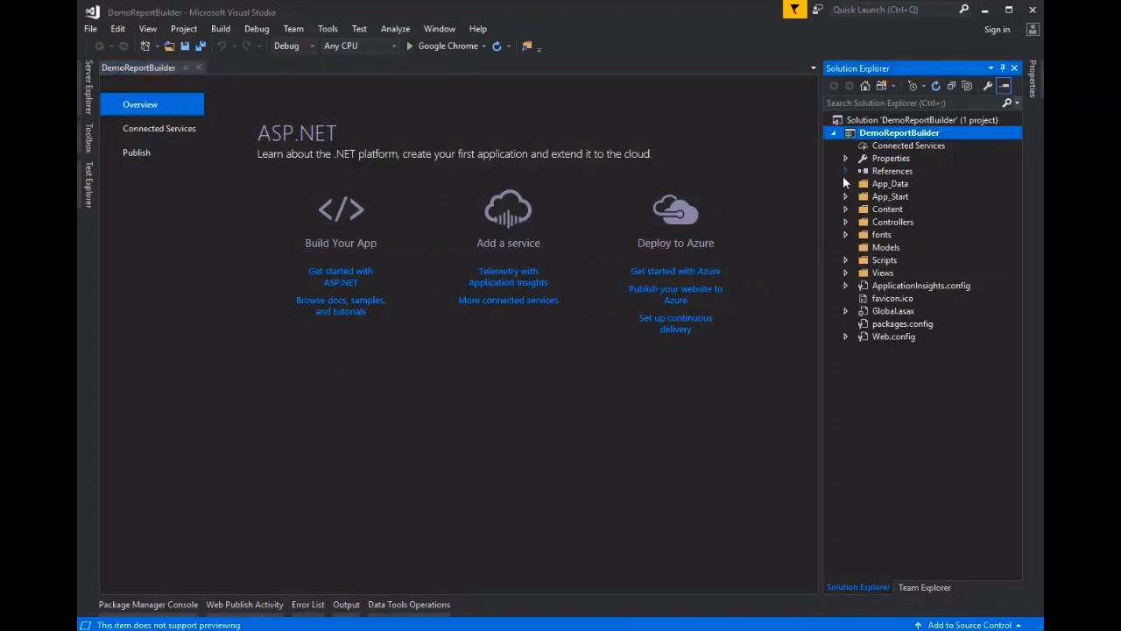
# Open HomeController.cs, expand the Views folder, and build and launch the app in Chrome
pyautogui.click(845, 223)
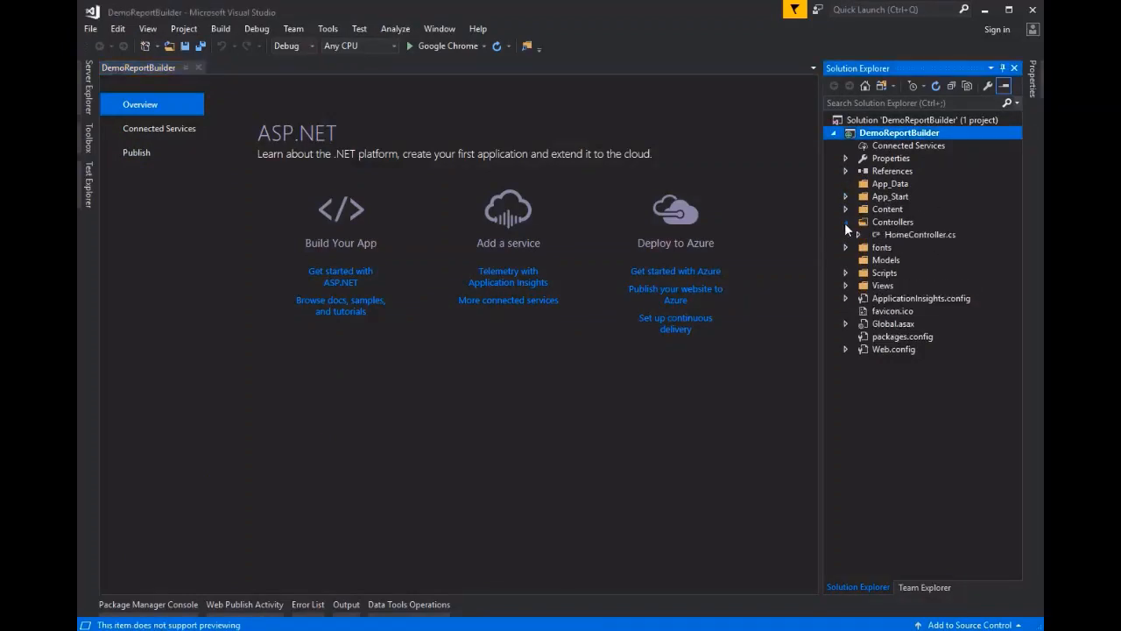
pyautogui.doubleClick(914, 233)
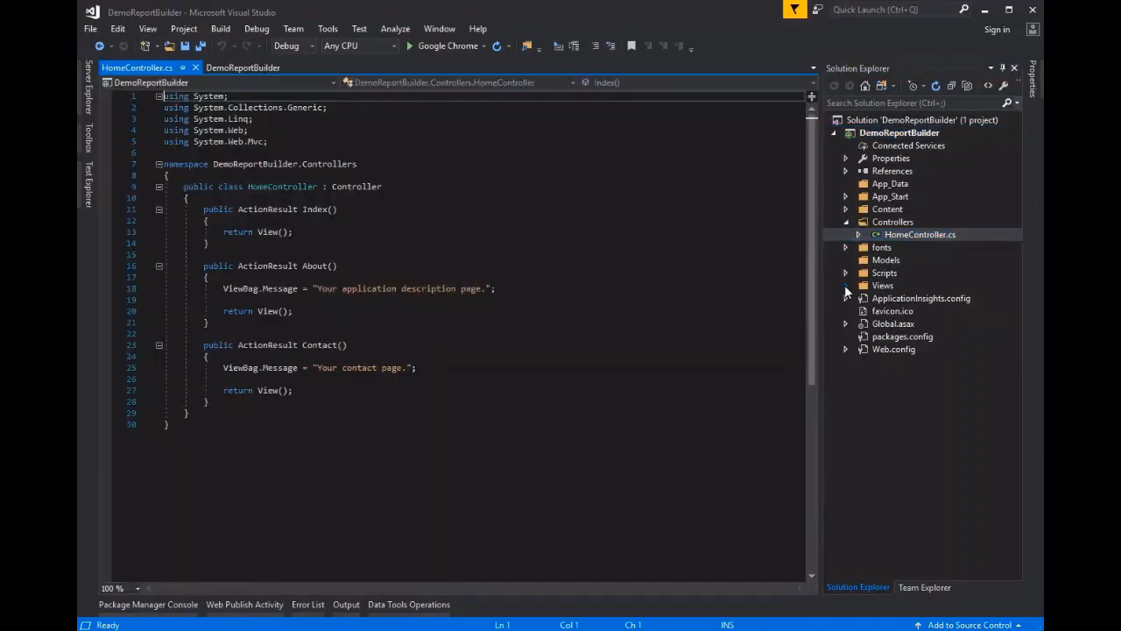
pyautogui.click(845, 284)
pyautogui.click(588, 256)
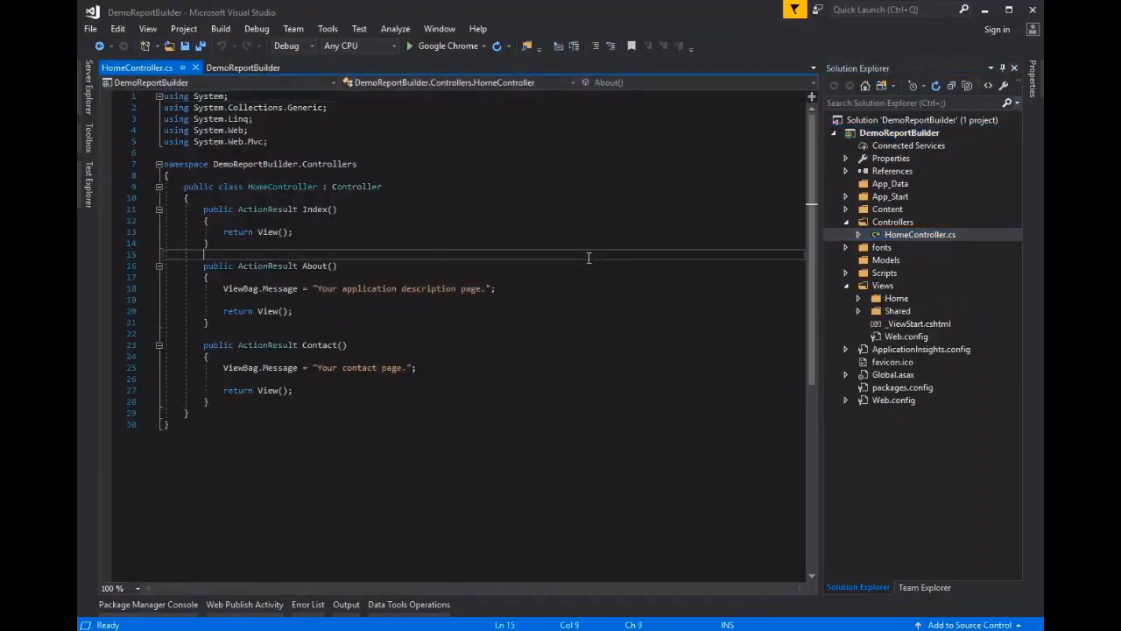
pyautogui.hotkey('ctrl', 'shift', 'b')
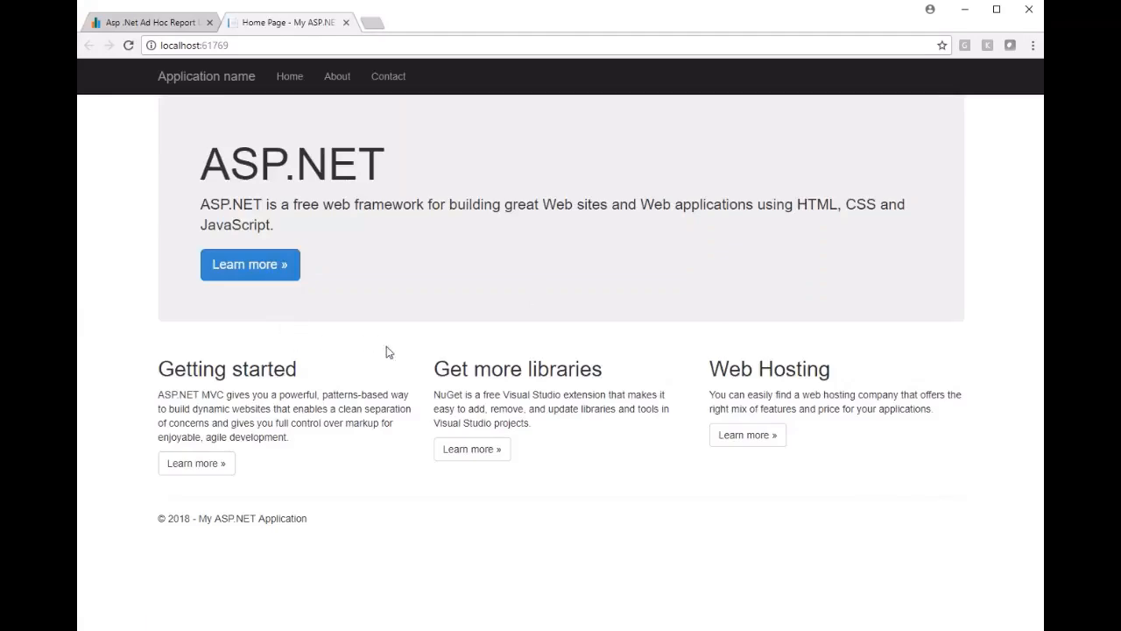
# Minimize Chrome and stop debugging DemoReportBuilder in Visual Studio
pyautogui.click(964, 8)
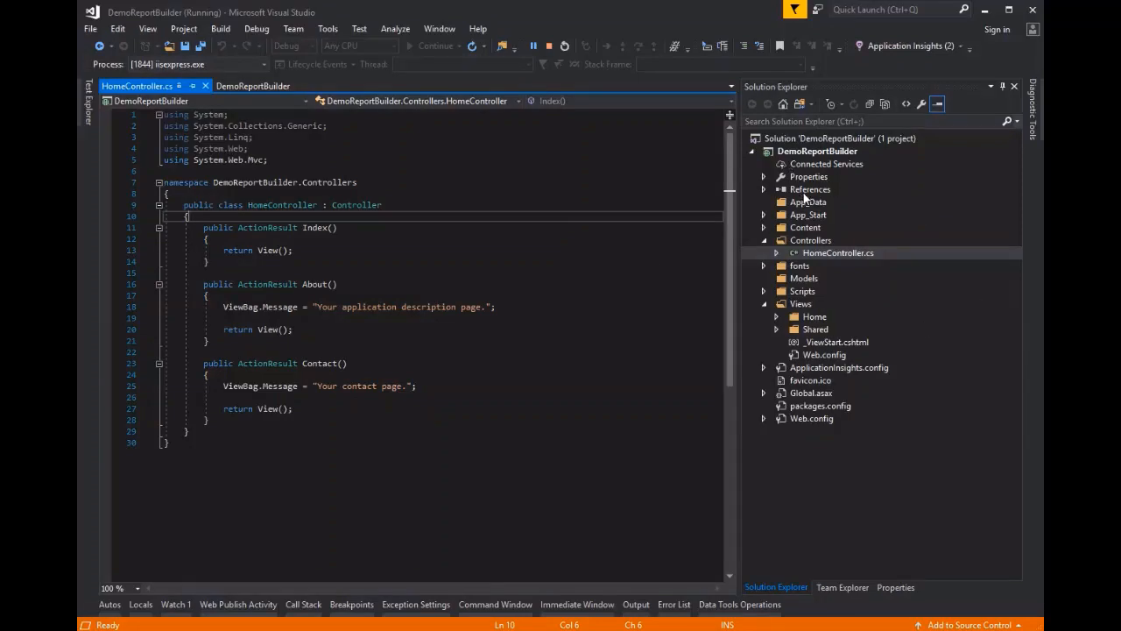
pyautogui.rightClick(803, 194)
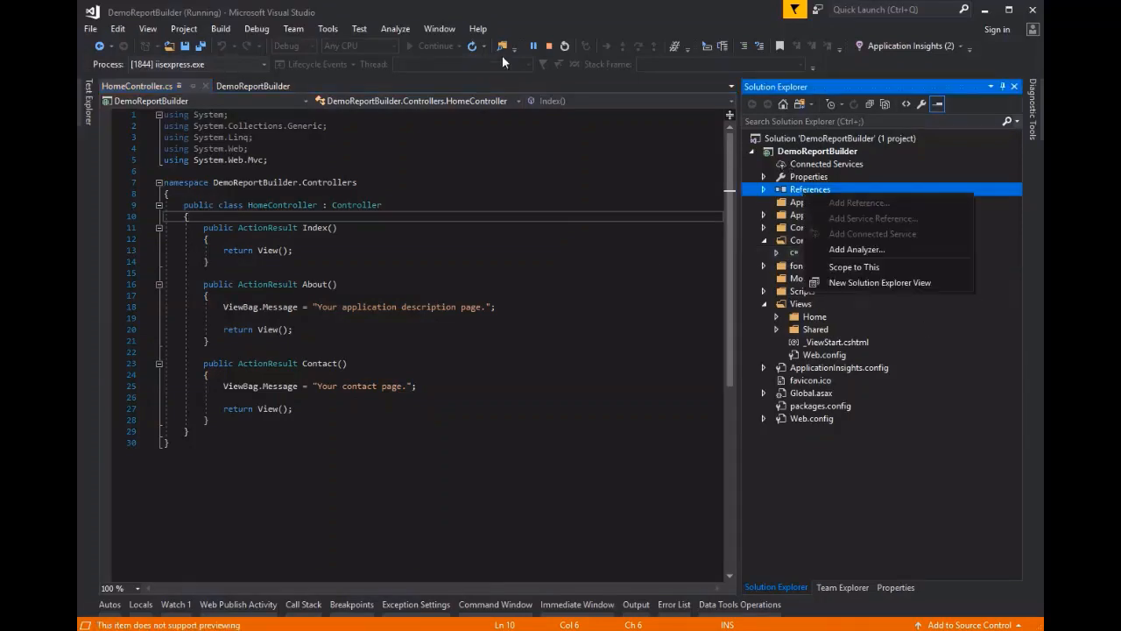
pyautogui.click(546, 47)
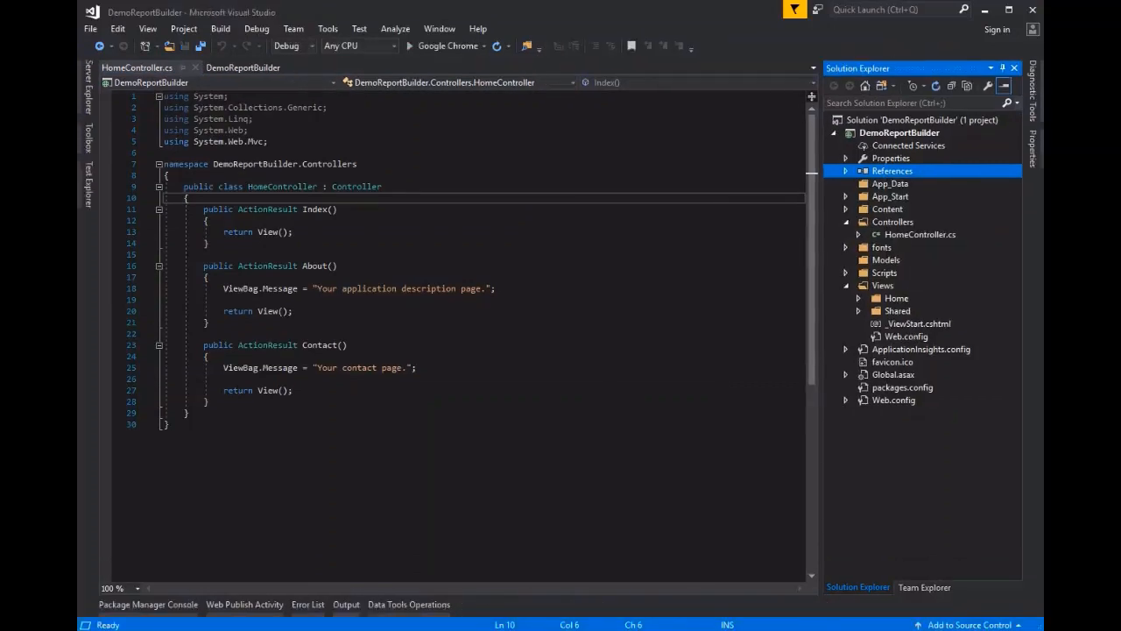
# Open the project's NuGet package manager and search nuget.org for 'dotnetreport'
pyautogui.rightClick(950, 172)
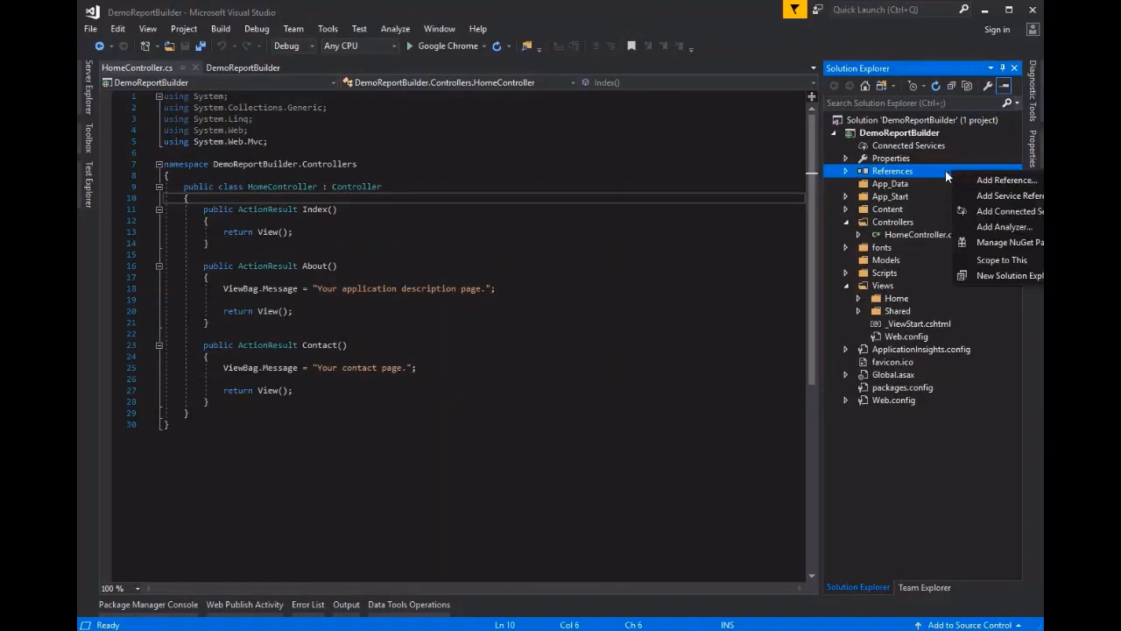
pyautogui.click(970, 237)
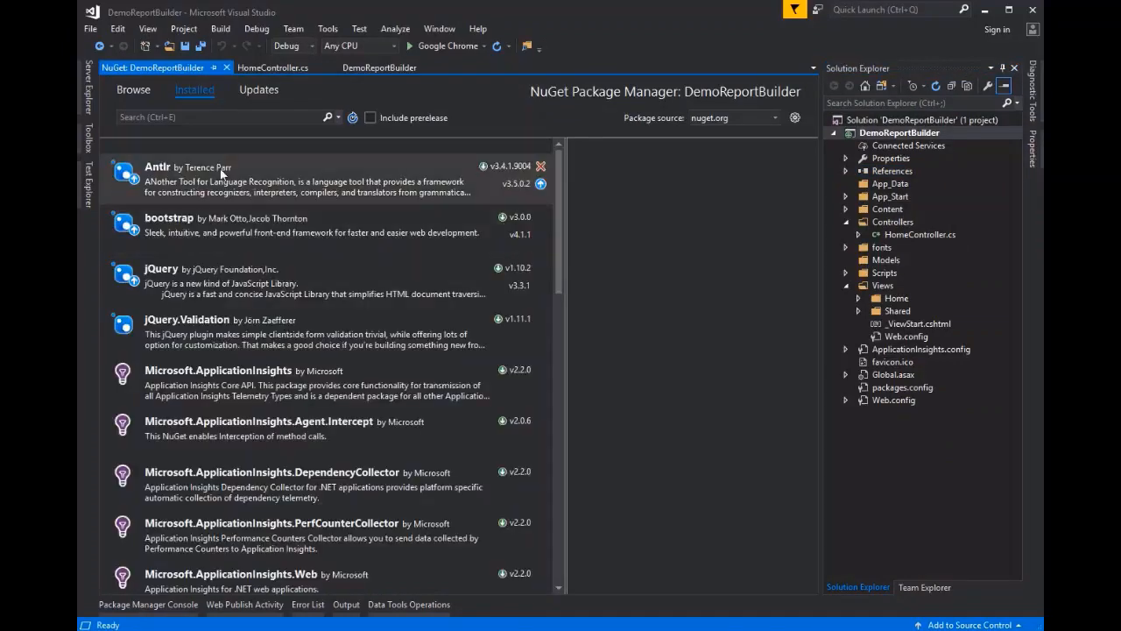
pyautogui.click(132, 89)
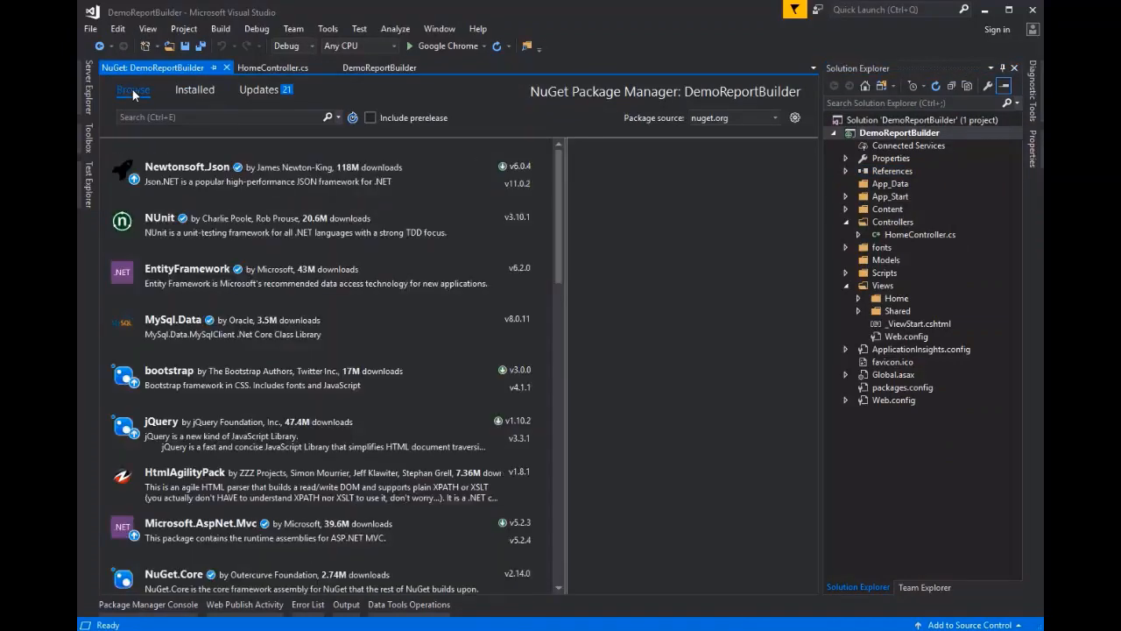
pyautogui.click(191, 89)
pyautogui.click(147, 88)
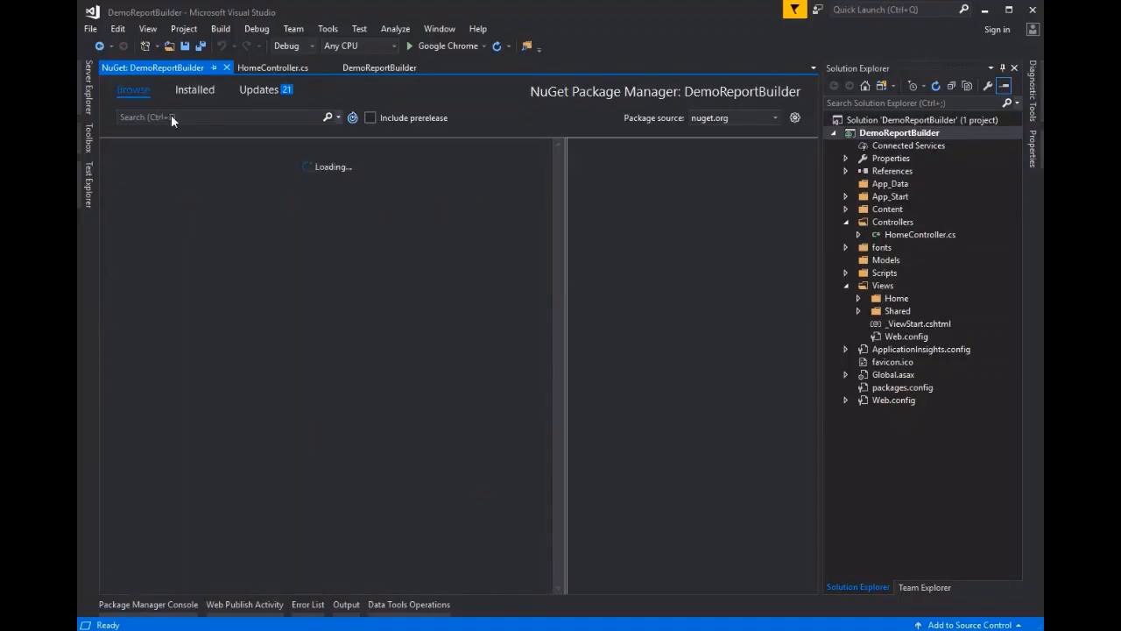
pyautogui.click(177, 116)
pyautogui.write('dotnetrep')
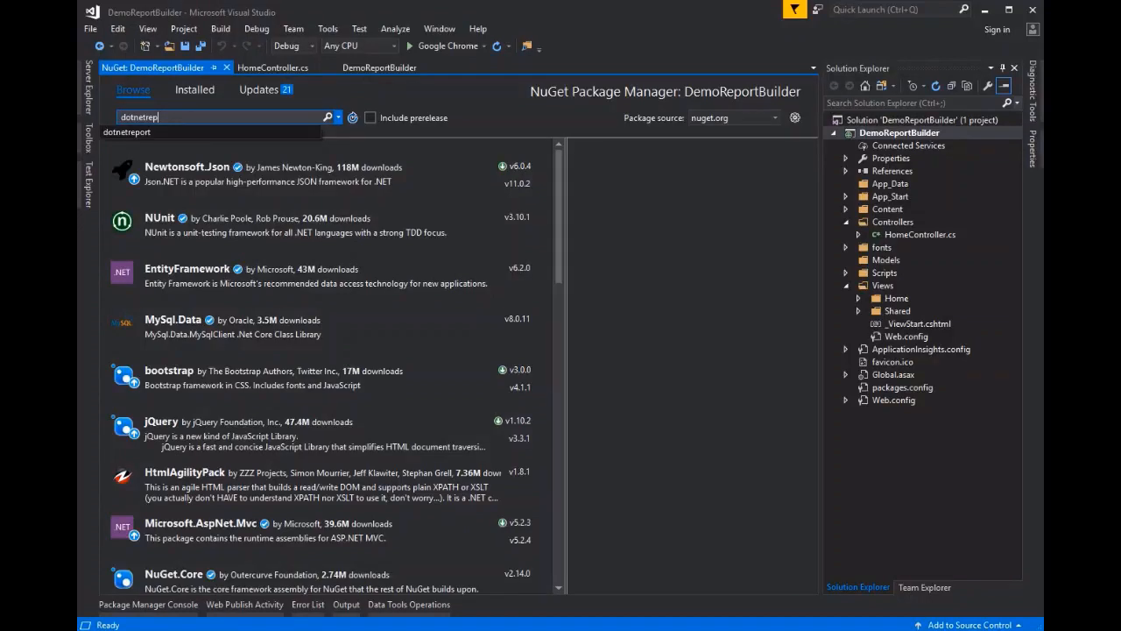
pyautogui.write('ort')
pyautogui.press('Return')
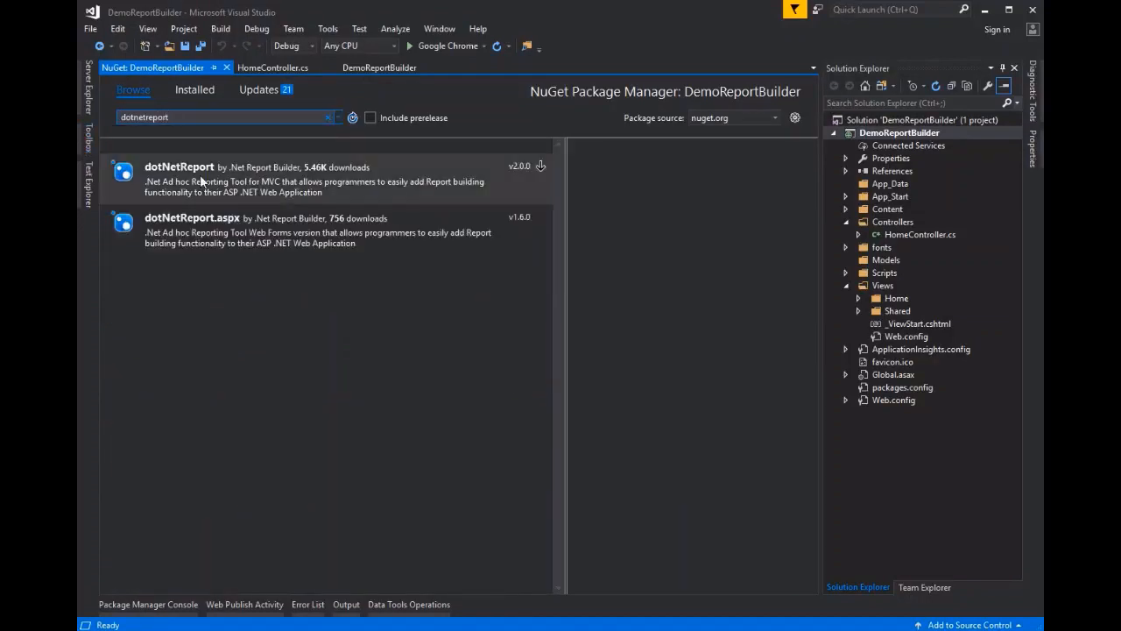
# Install the dotNetReport 2.0.0 package, accepting the EPPlus license terms
pyautogui.click(263, 175)
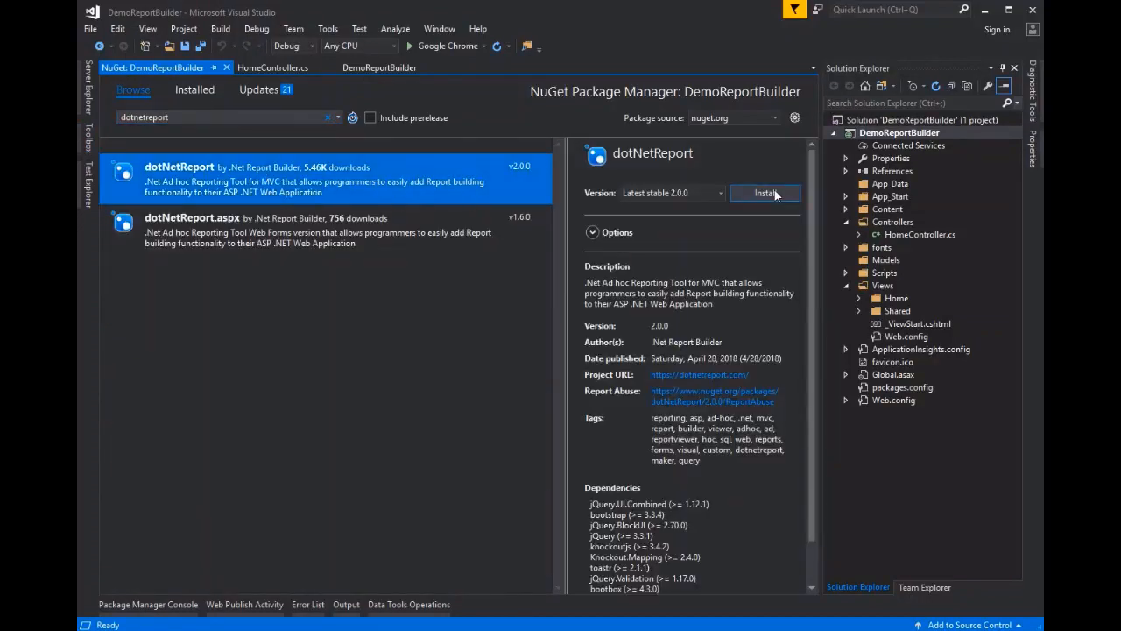
pyautogui.click(767, 193)
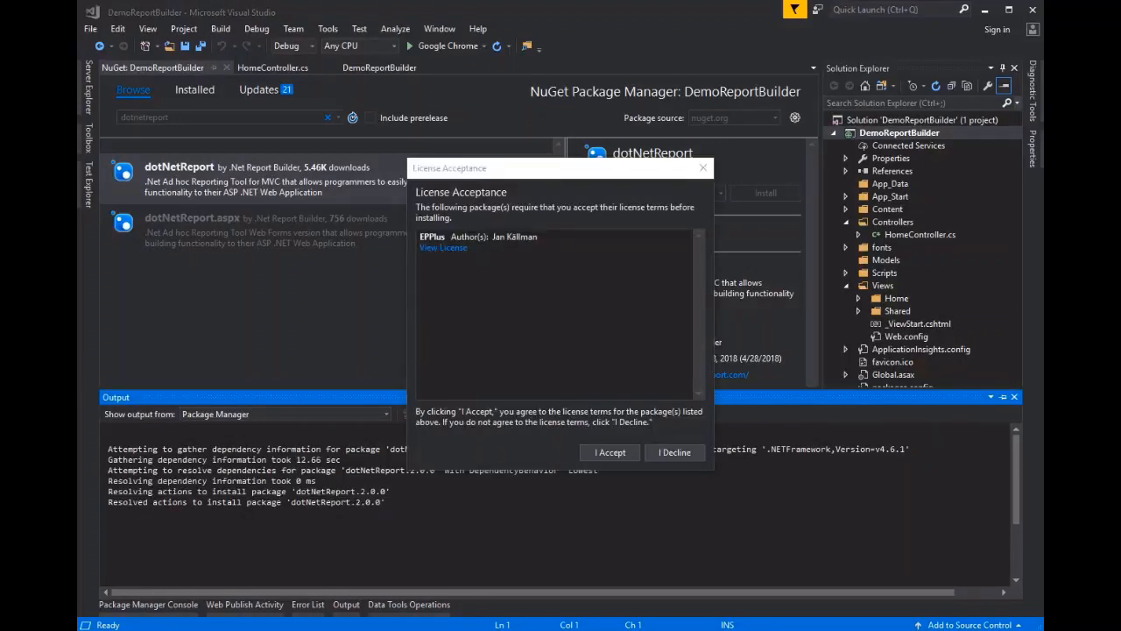
pyautogui.click(612, 451)
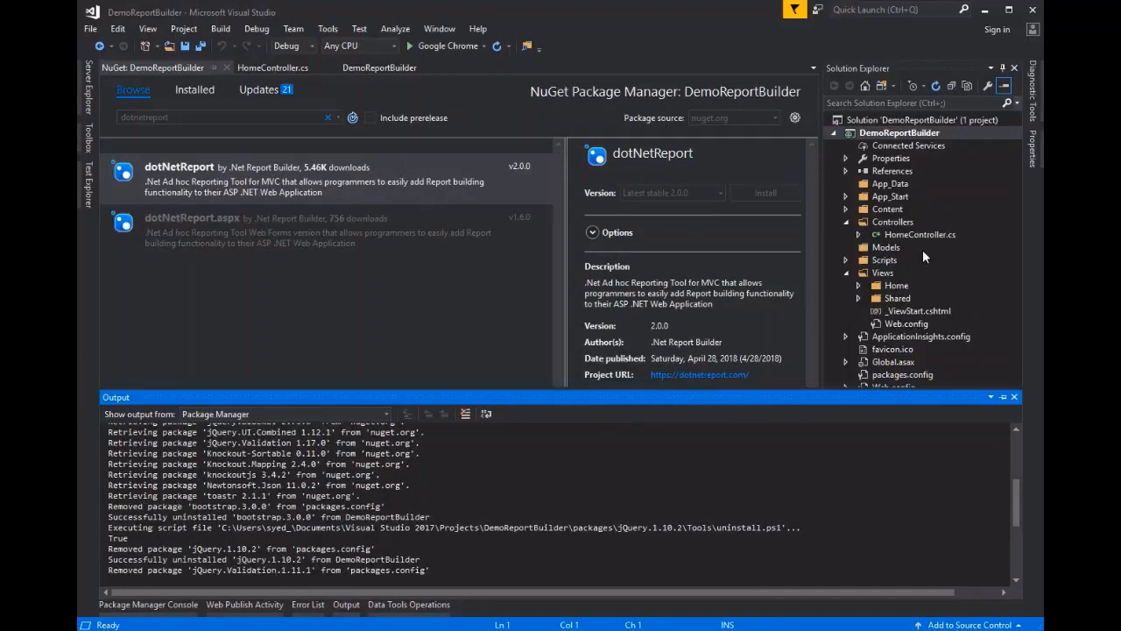
pyautogui.click(846, 174)
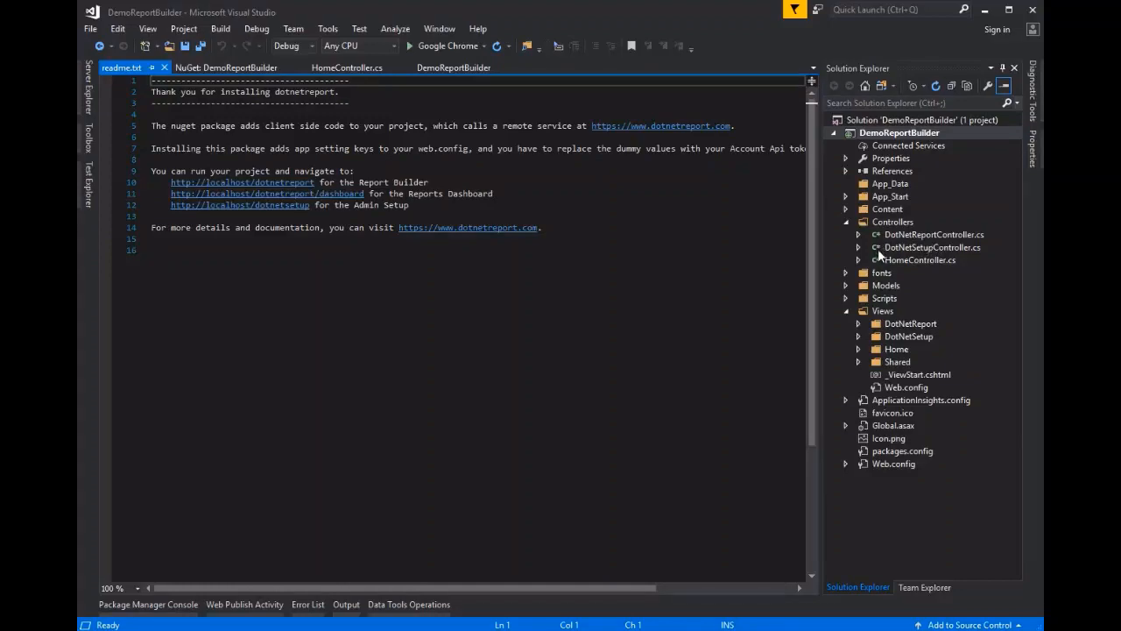
# Expand the DotNetReport, DotNetSetup and Shared view folders, note the readme's app setting keys, then open Web.config
pyautogui.click(858, 324)
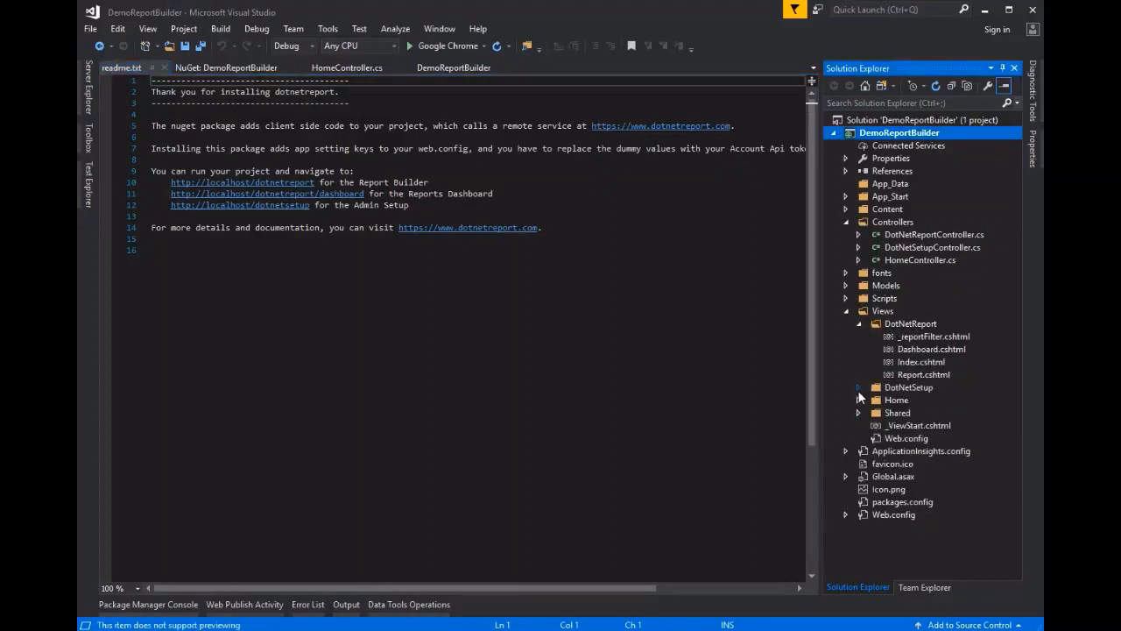
pyautogui.click(858, 387)
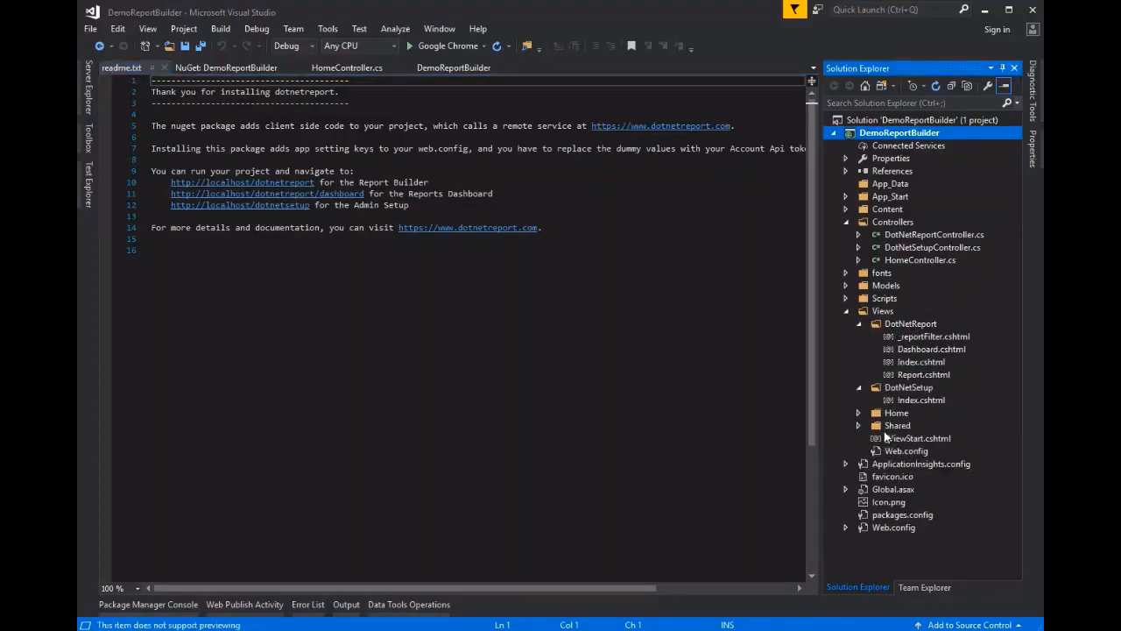
pyautogui.click(859, 425)
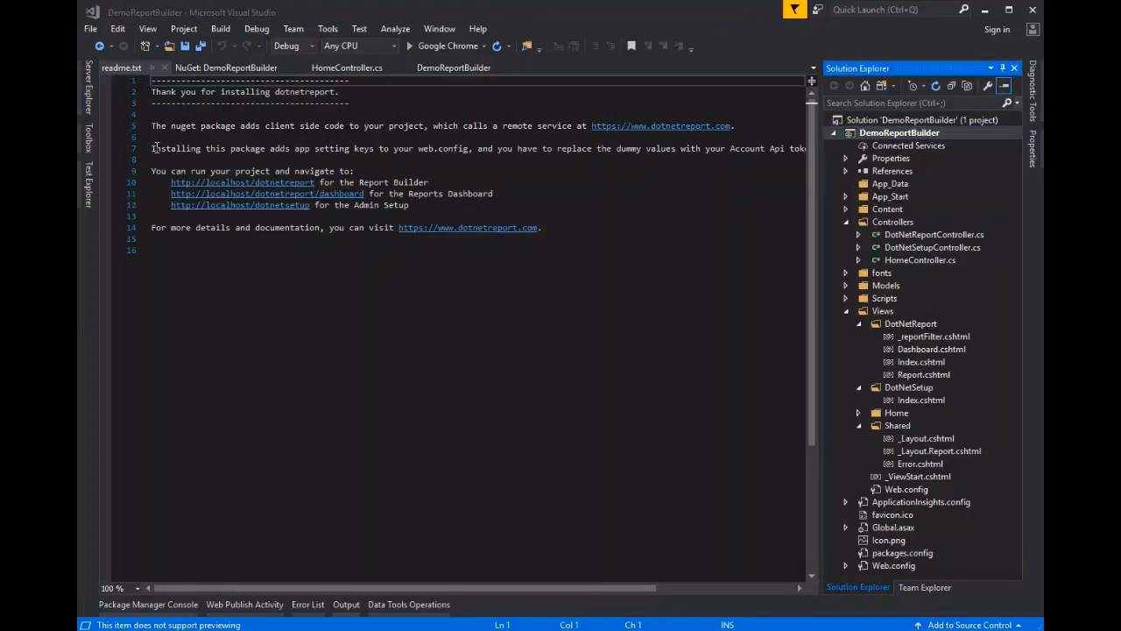
pyautogui.moveTo(154, 148); pyautogui.dragTo(469, 152)
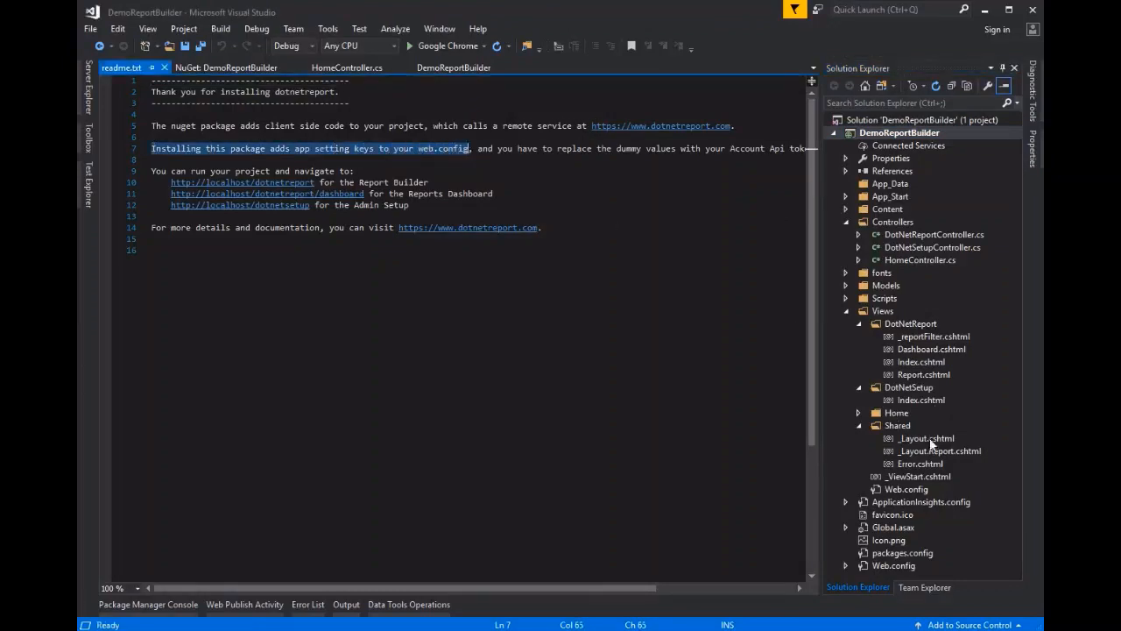
pyautogui.doubleClick(893, 565)
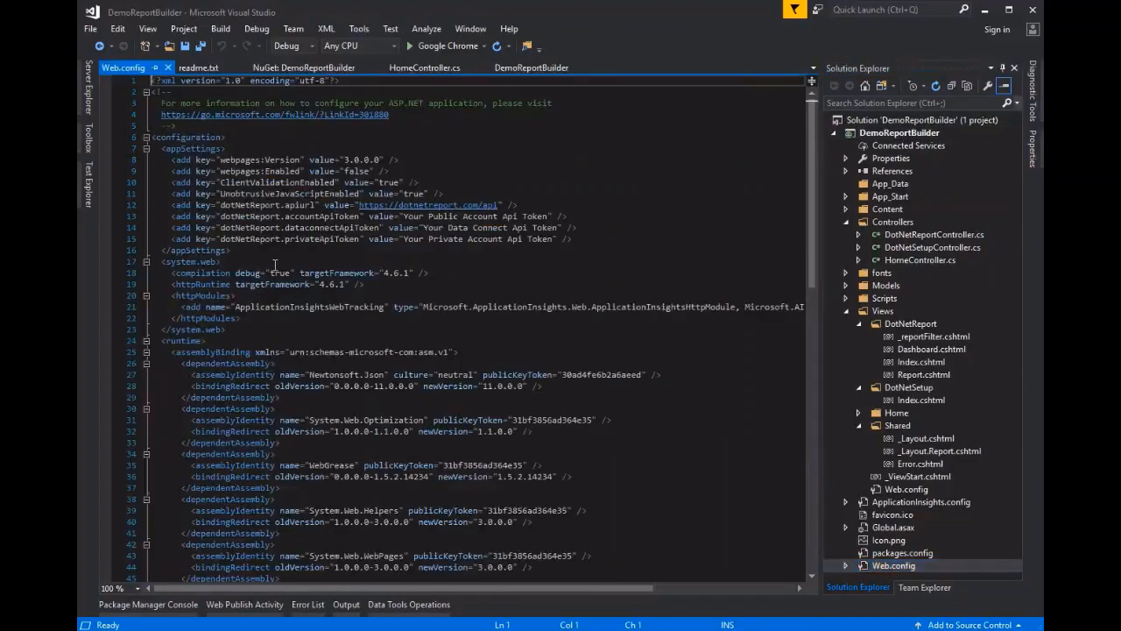
# Review the three ApiToken settings in Web.config, then rebuild and run DemoReportBuilder in Chrome
pyautogui.moveTo(153, 217); pyautogui.dragTo(586, 238)
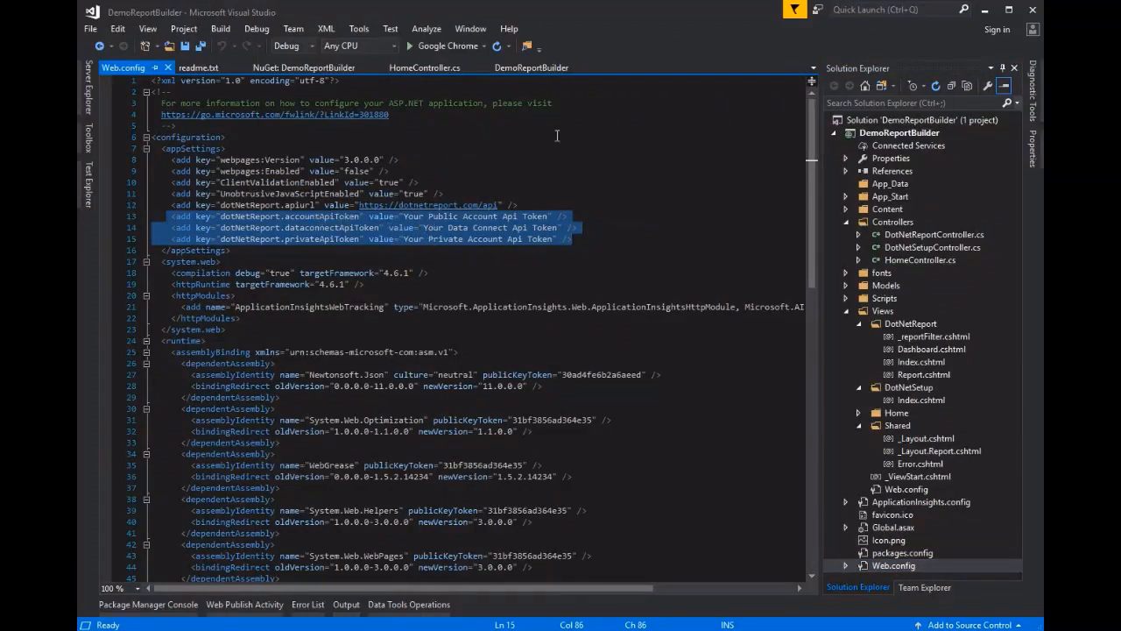
pyautogui.click(442, 193)
pyautogui.click(445, 162)
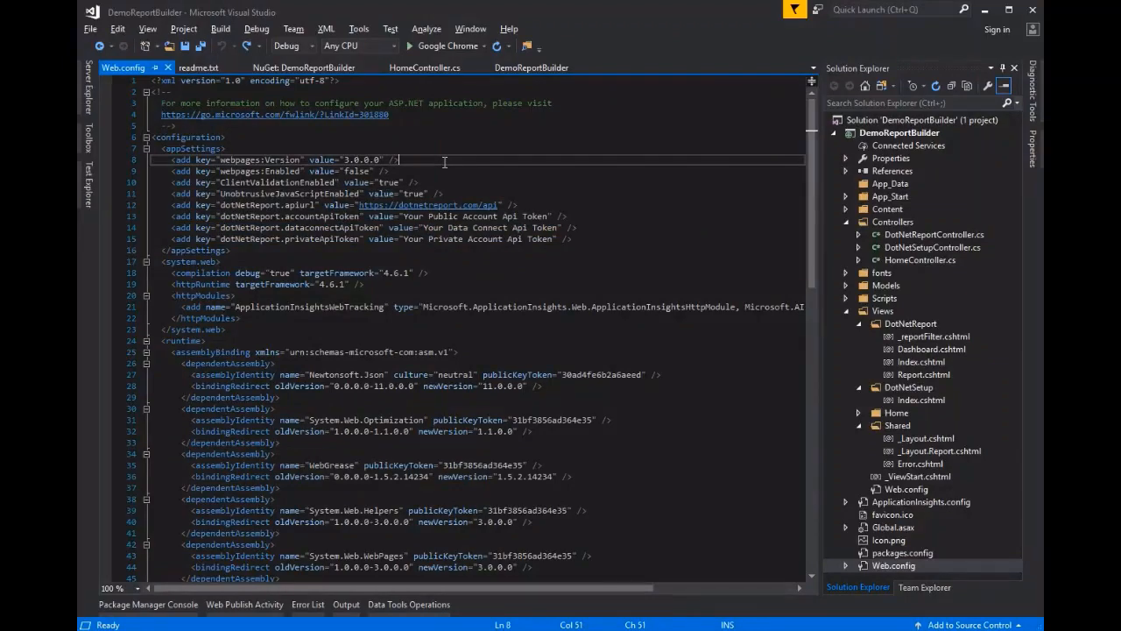
pyautogui.hotkey('ctrl', 'shift', 'b')
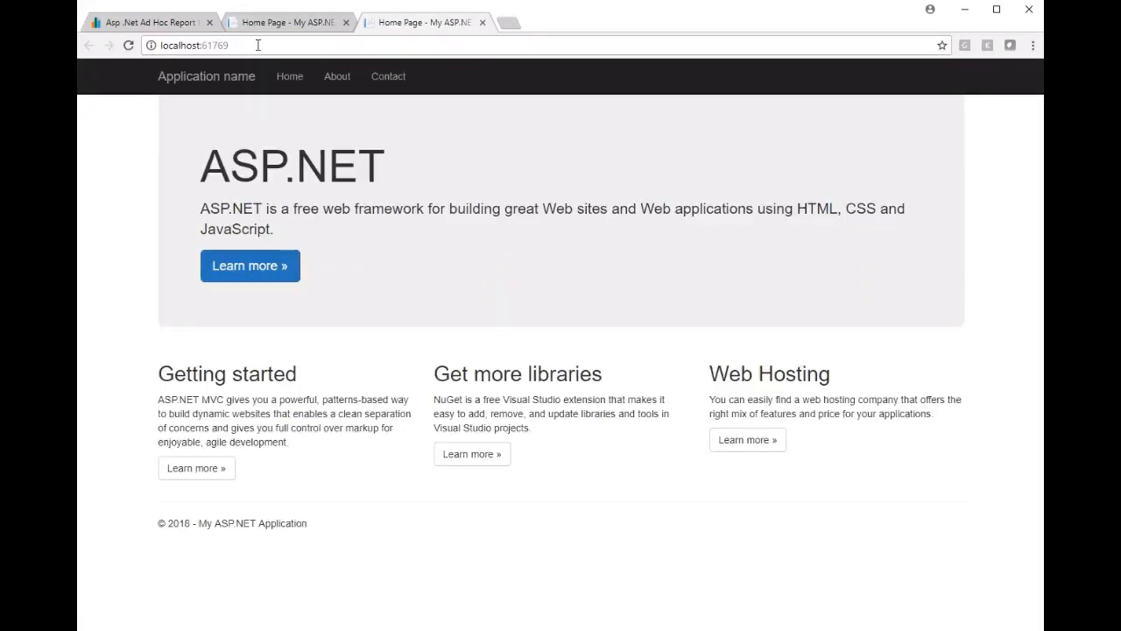
# Go to localhost:61769/dotnetreport to load the Report Builder page
pyautogui.click(300, 46)
pyautogui.click(300, 46)
pyautogui.write('/')
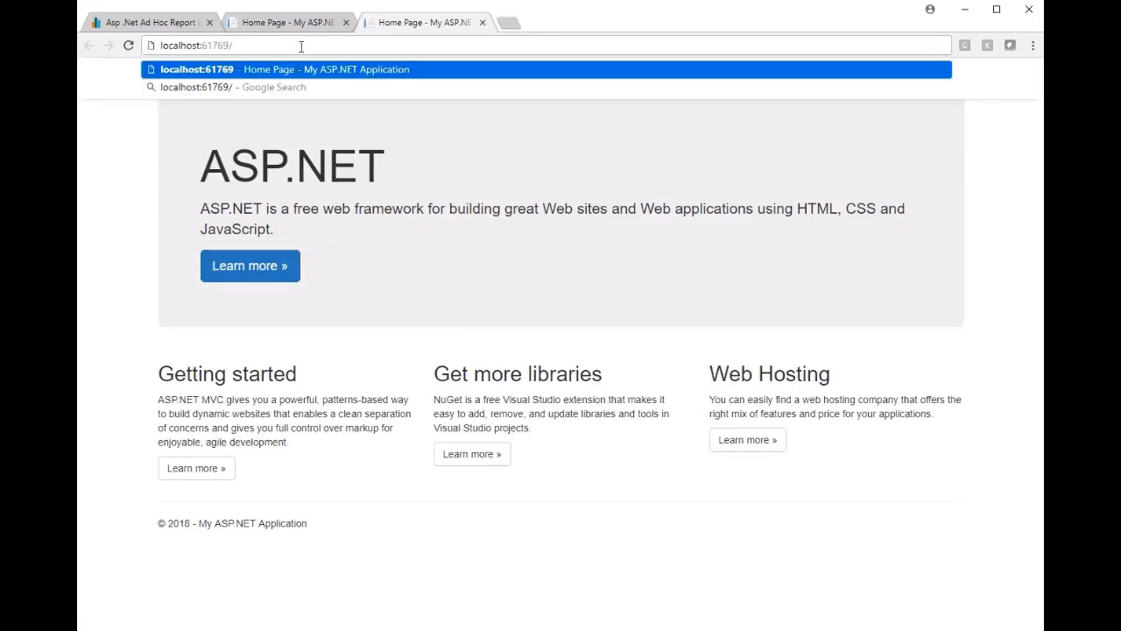
pyautogui.write('dotnetreport')
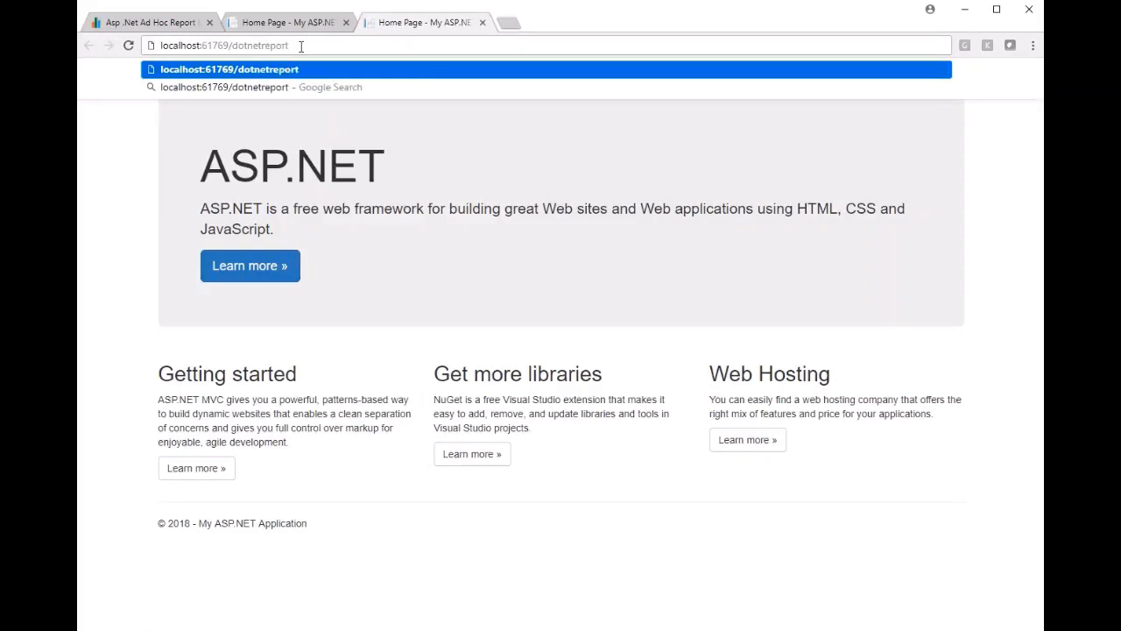
pyautogui.press('Return')
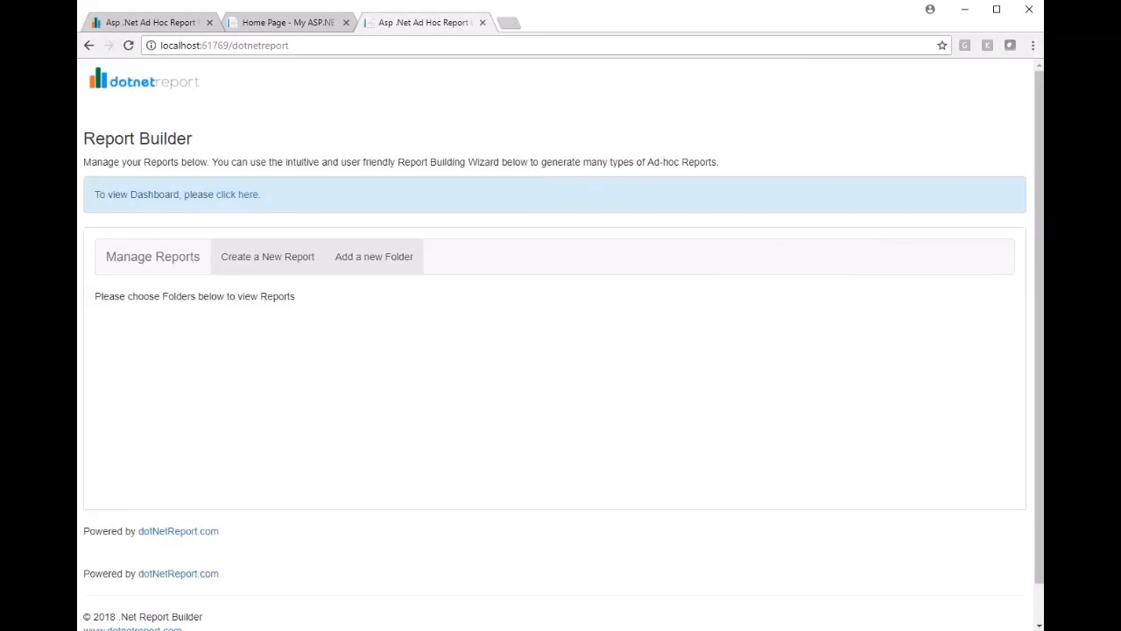
pyautogui.click(503, 45)
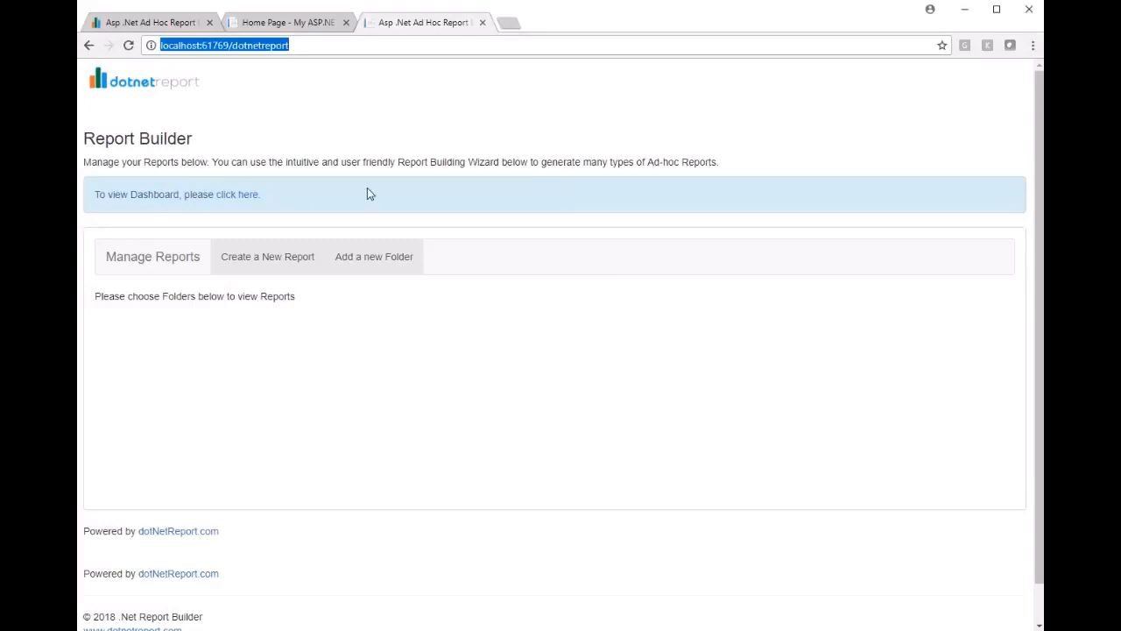
# On dotnetreport.com, enter 'Dot Net Report' as Business Name and the primary contact's name in its field
pyautogui.click(176, 26)
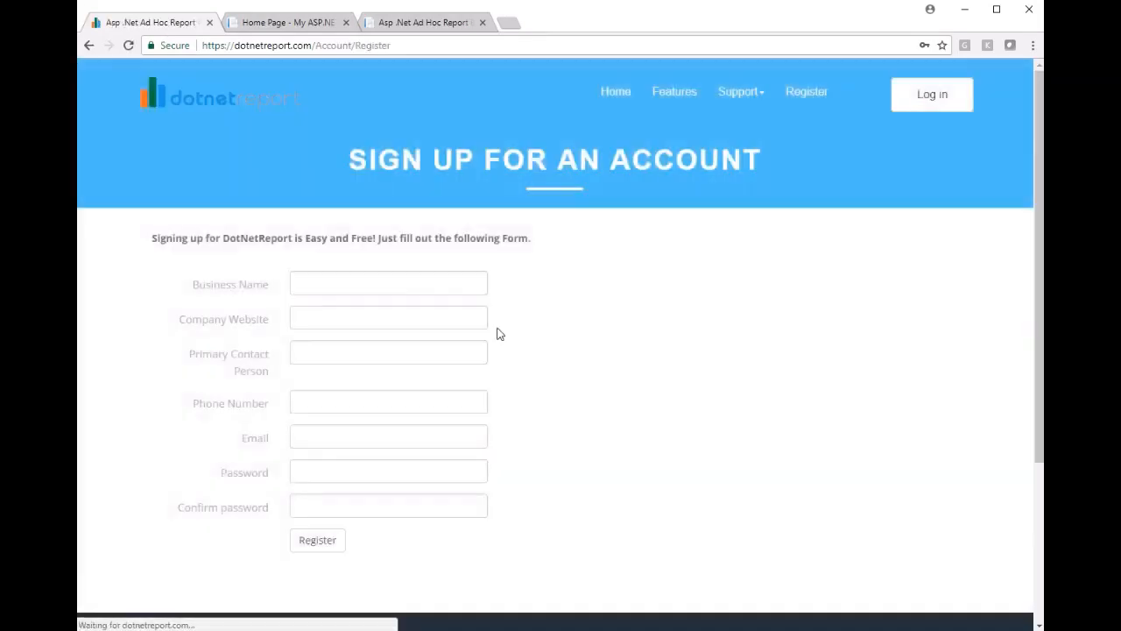
pyautogui.click(322, 282)
pyautogui.write('Do')
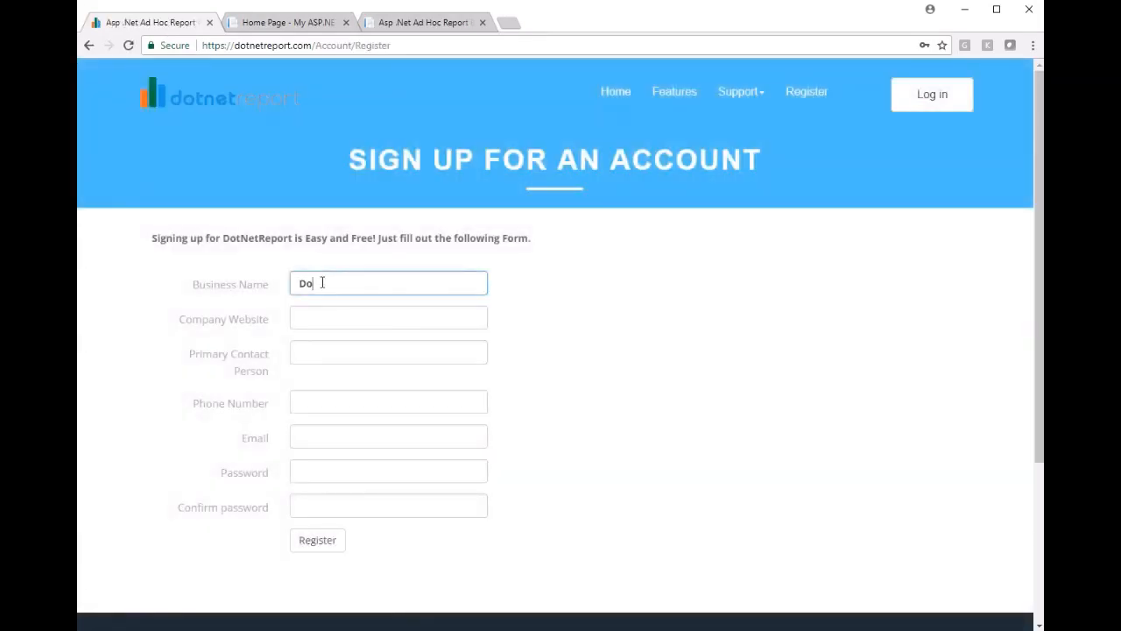
pyautogui.write('t Net Report')
pyautogui.press('Tab')
pyautogui.write('Razi Syed')
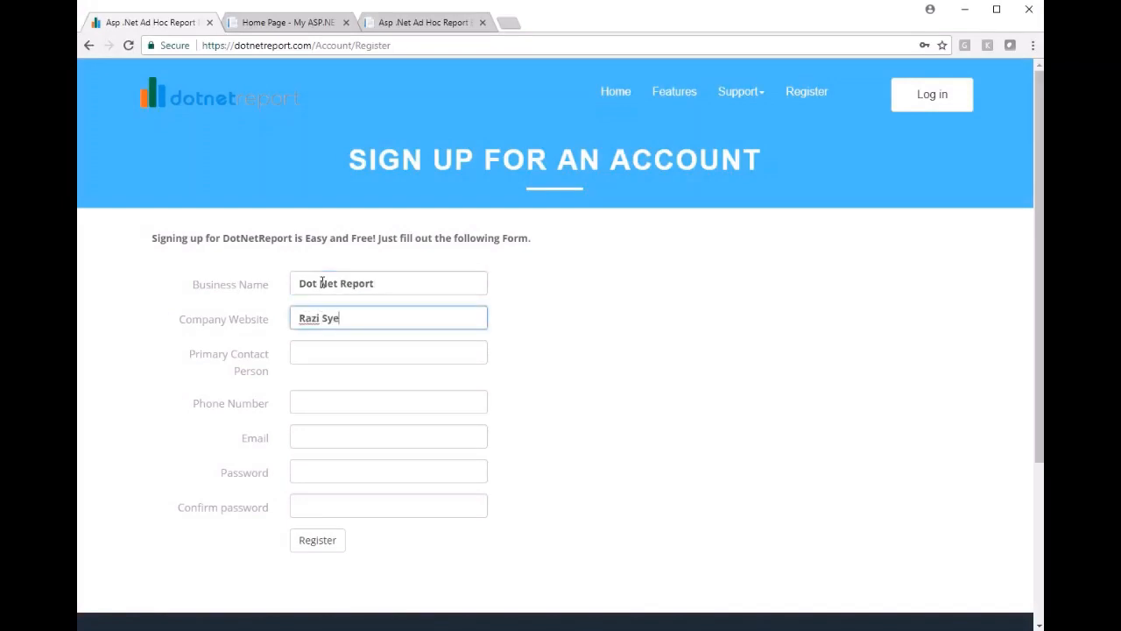
pyautogui.press('Tab')
pyautogui.press('Tab')
pyautogui.hotkey('shift', 'Tab')
pyautogui.hotkey('shift', 'Tab')
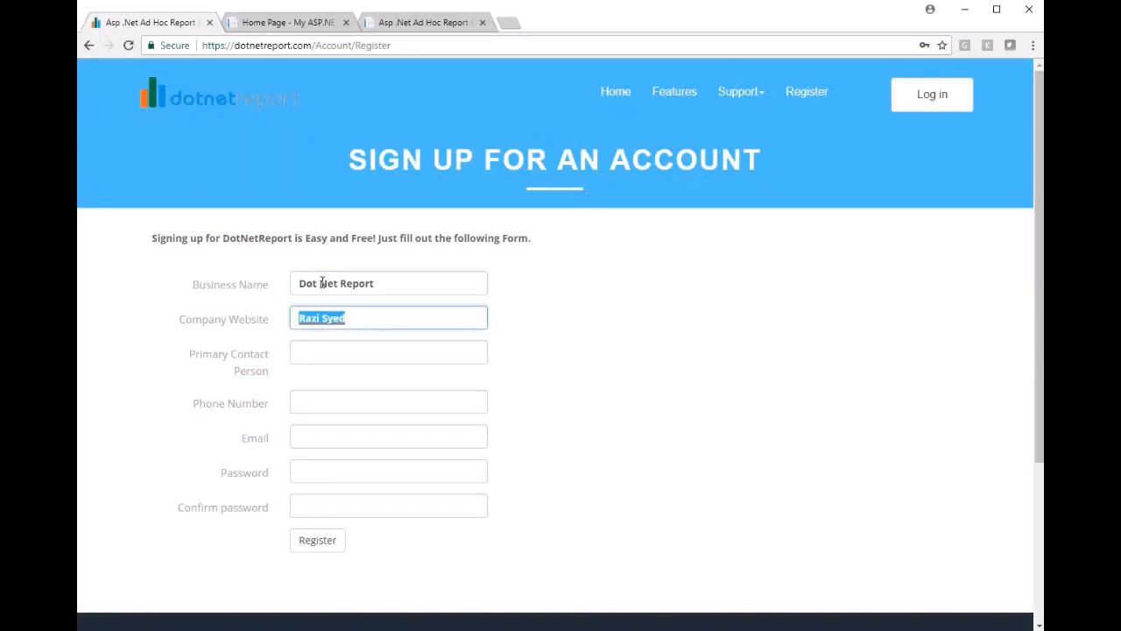
pyautogui.hotkey('ctrl', 'x')
pyautogui.press('Tab')
pyautogui.hotkey('ctrl', 'v')
pyautogui.press('Tab')
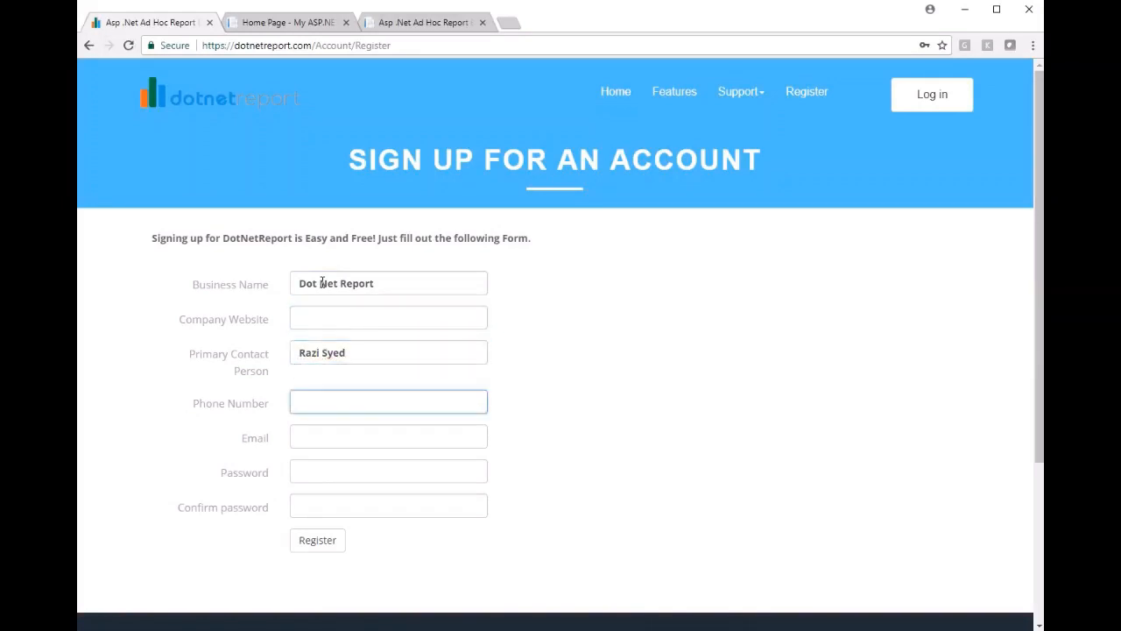
pyautogui.press('Tab')
# Fill in the contact's e-mail, the account password and its confirmation, and submit the registration
pyautogui.write('razi')
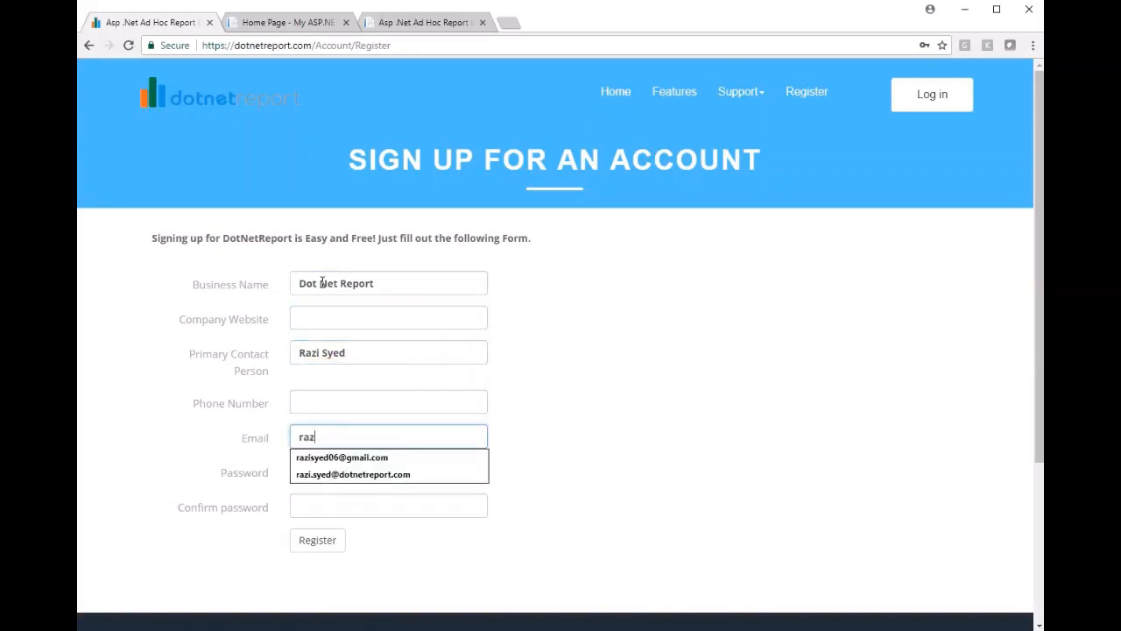
pyautogui.press('Down')
pyautogui.press('Down')
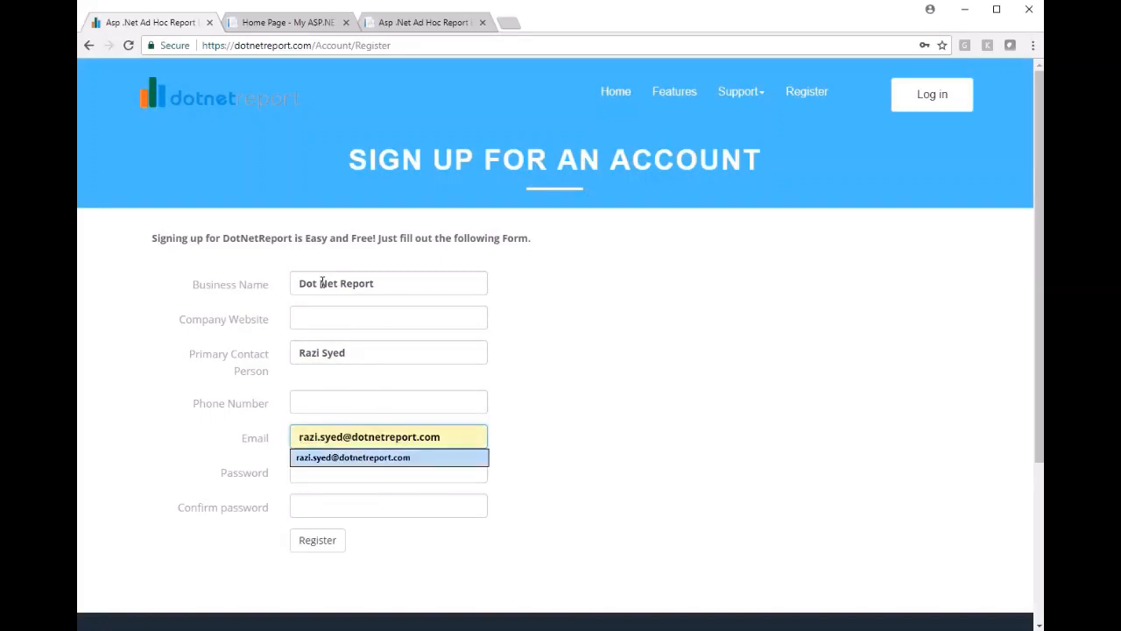
pyautogui.press('Tab')
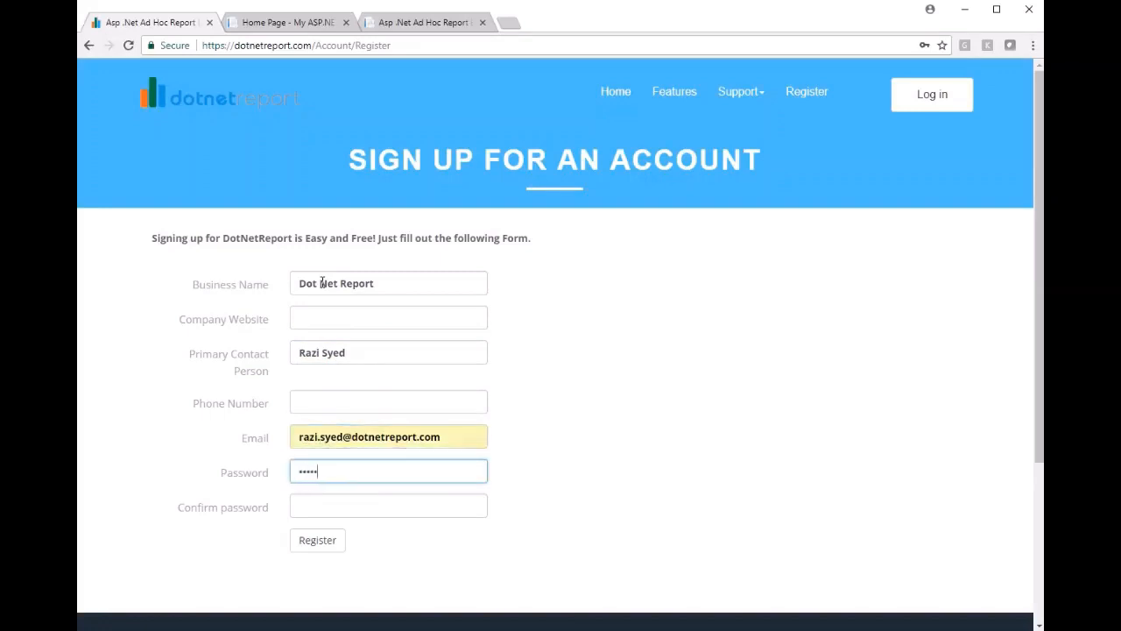
pyautogui.write('******')
pyautogui.press('Tab')
pyautogui.write('**')
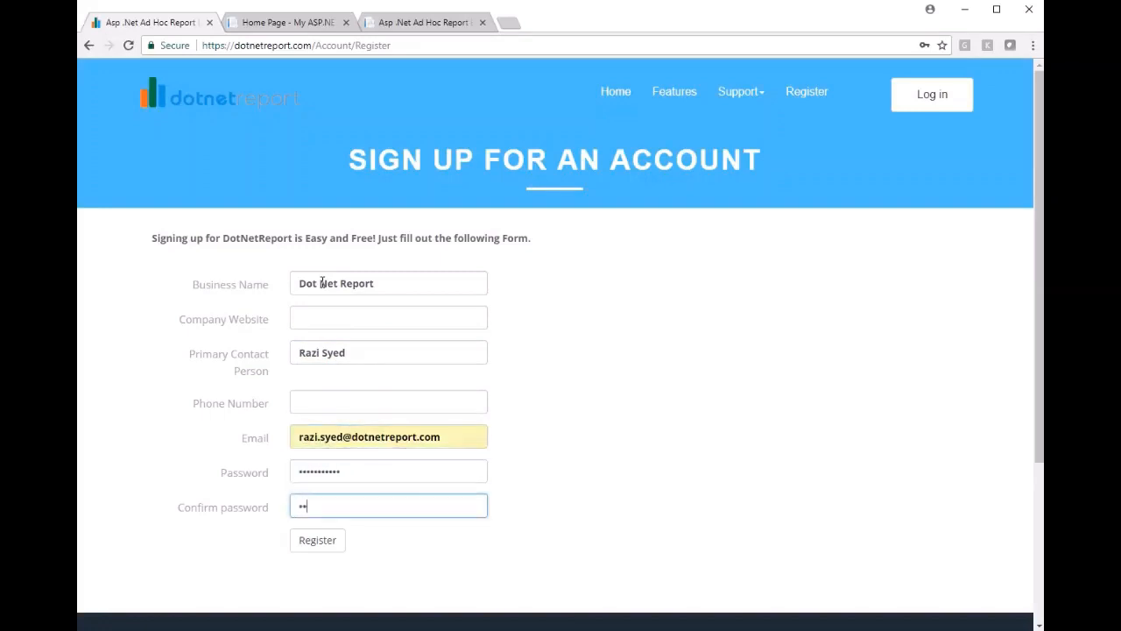
pyautogui.write('*********')
pyautogui.press('Return')
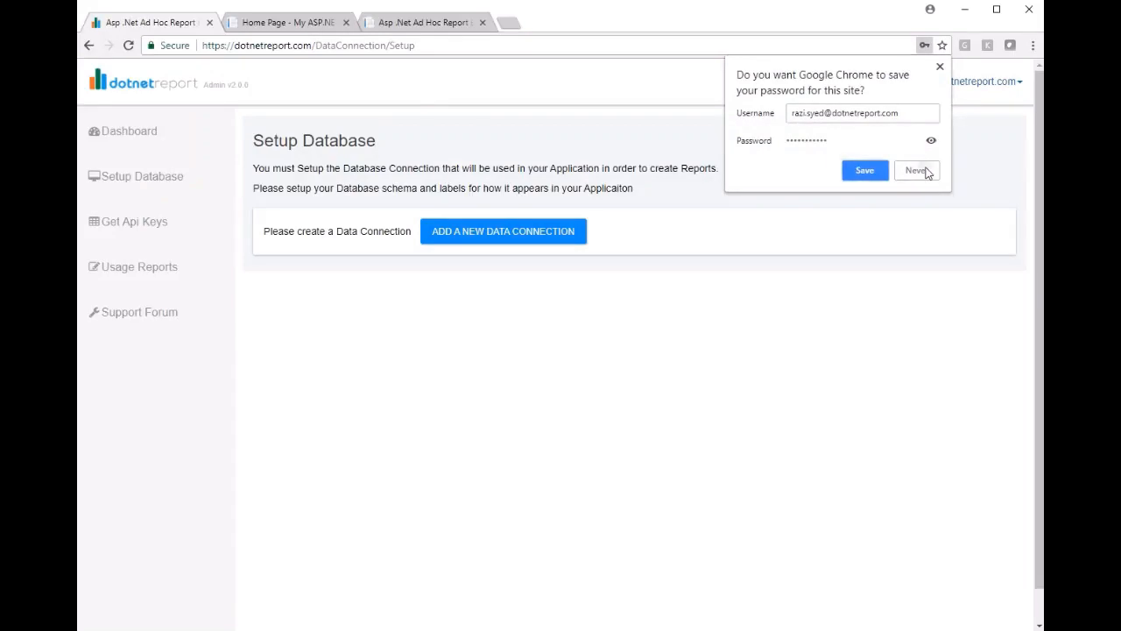
# Decline saving the password, visit the Dashboard, then start a new data connection from Setup Database
pyautogui.click(918, 169)
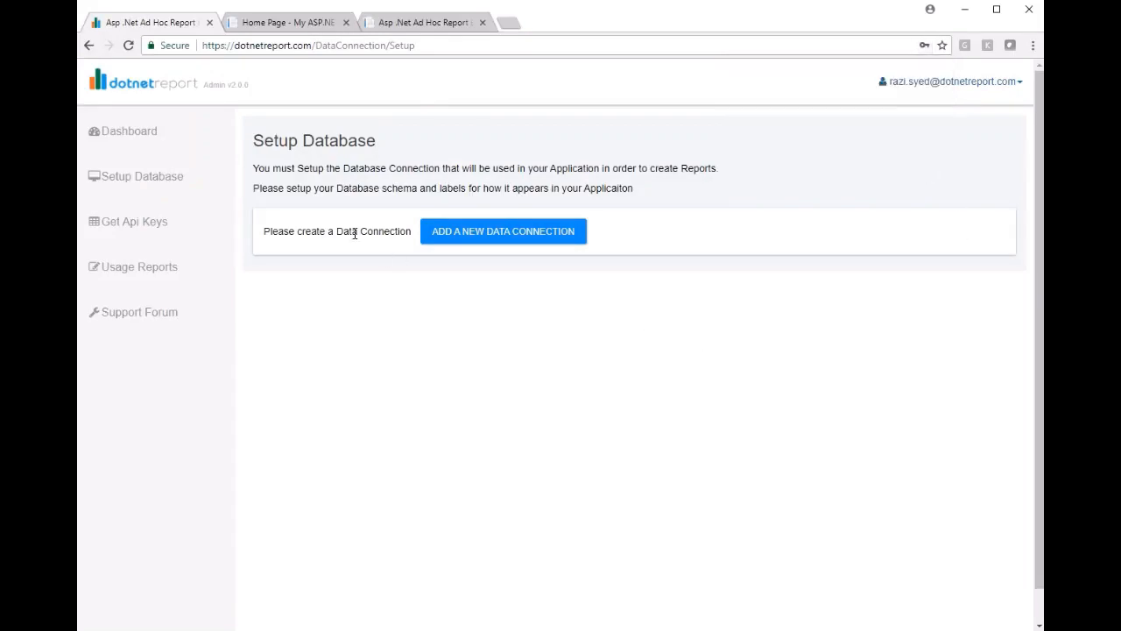
pyautogui.click(160, 142)
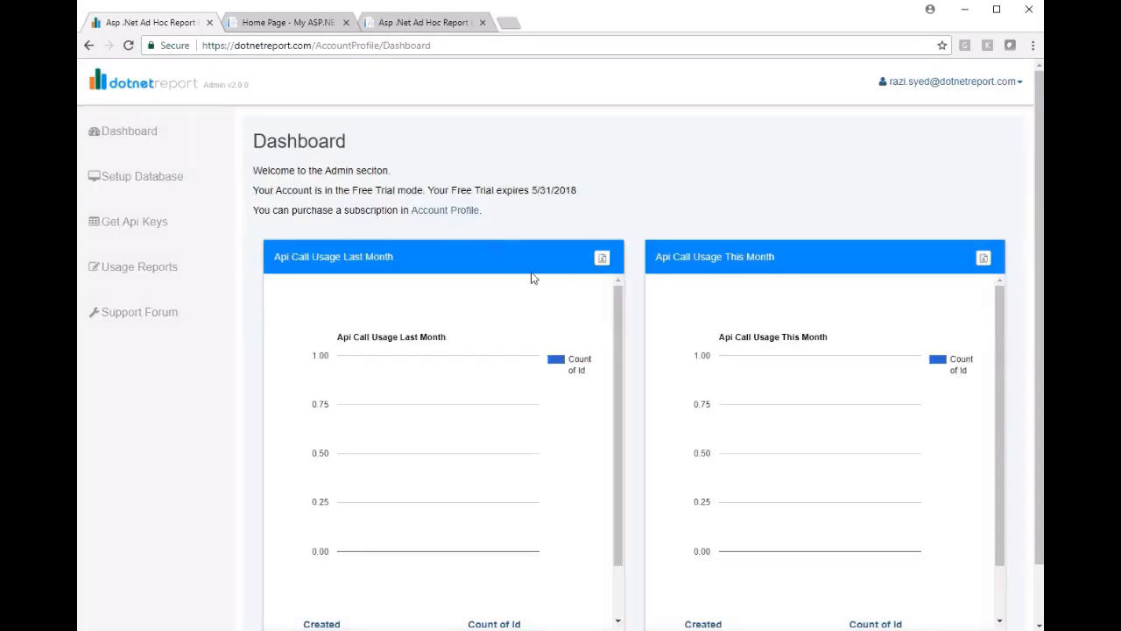
pyautogui.click(153, 178)
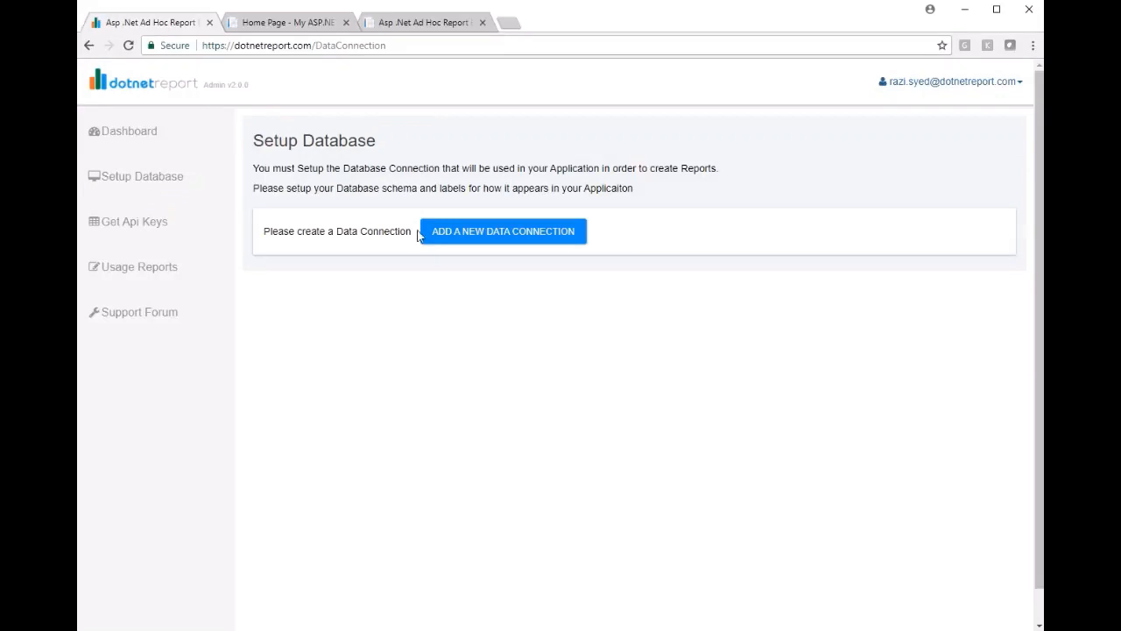
pyautogui.click(458, 234)
pyautogui.click(489, 290)
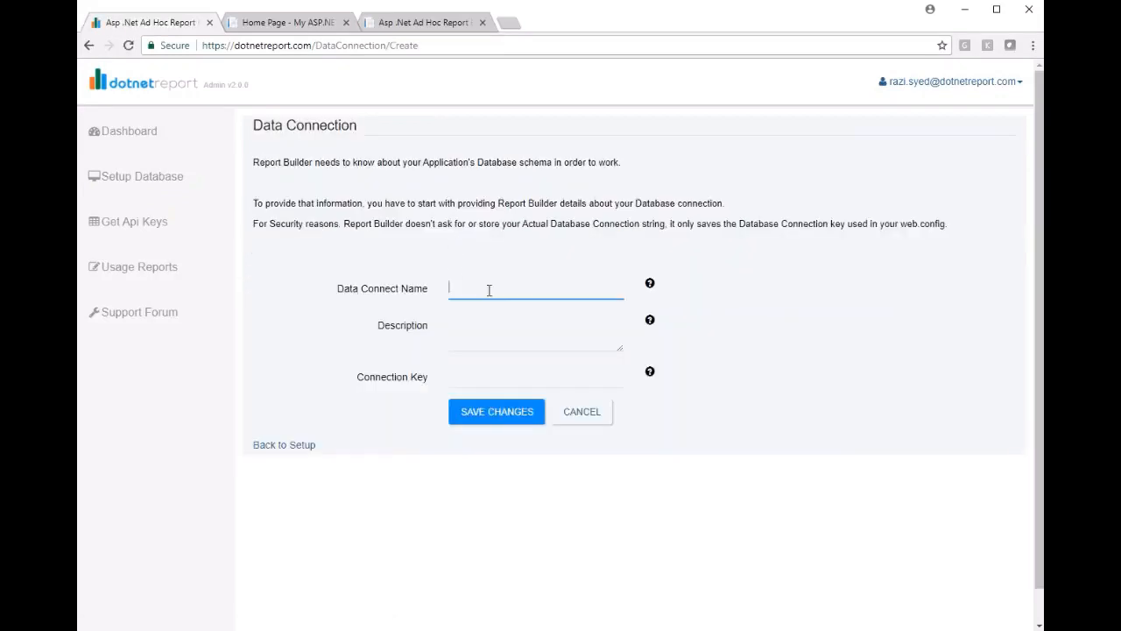
# Save a data connection named Northwind with connection key NorthwindContext
pyautogui.write('Not')
pyautogui.write('thw')
pyautogui.write('ind')
pyautogui.press('Tab')
pyautogui.press('Tab')
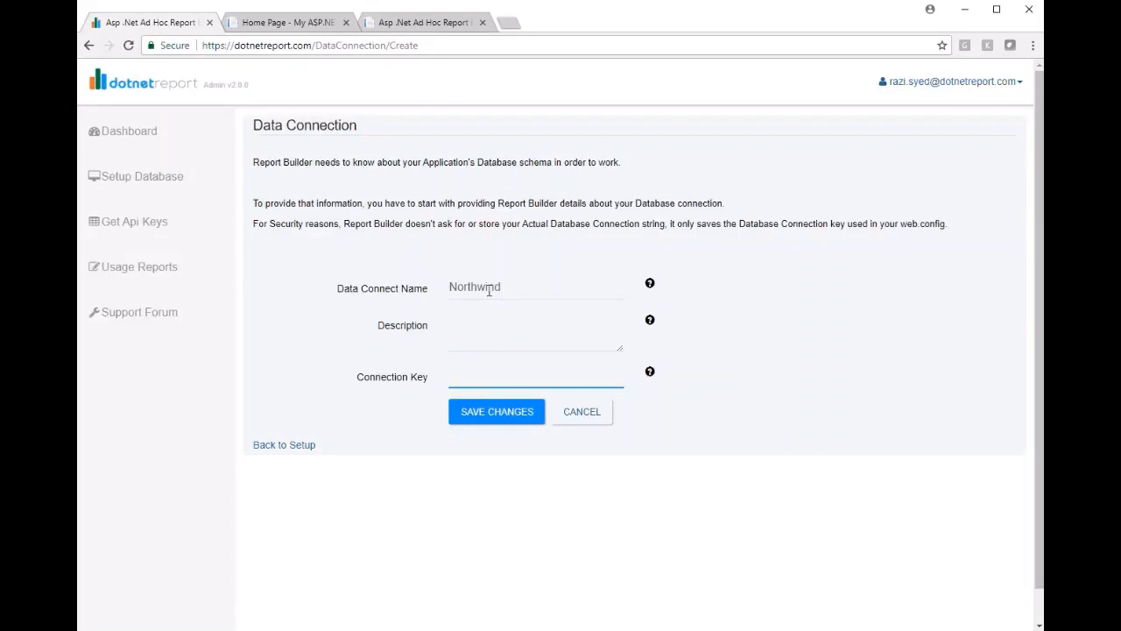
pyautogui.write('NorthwindContext')
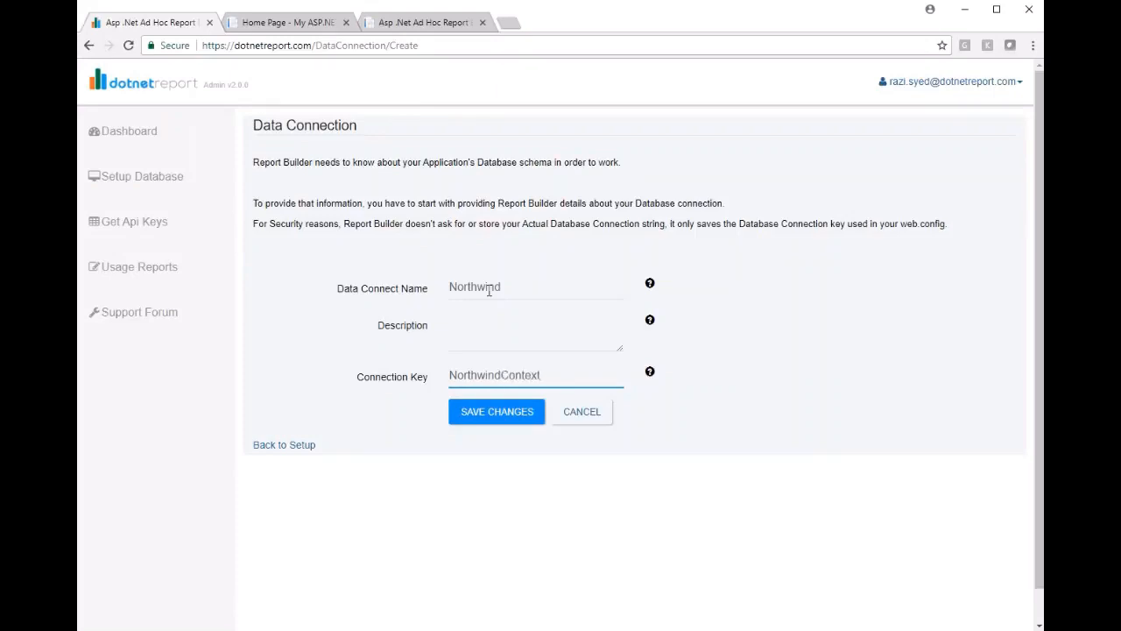
pyautogui.click(510, 410)
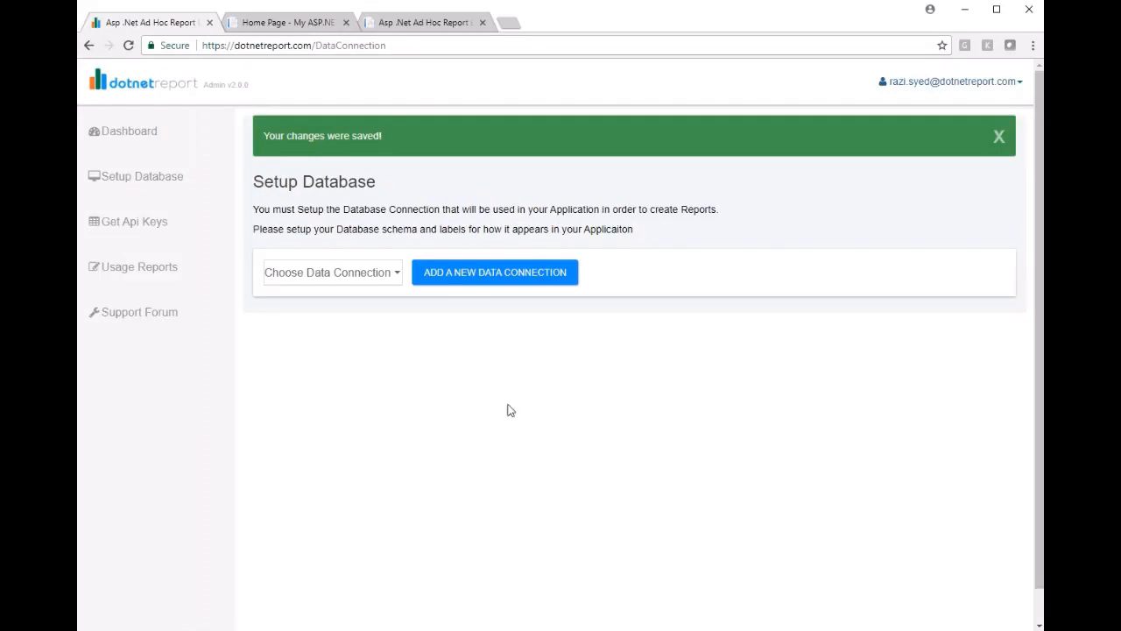
# Choose the Northwind connection and view its Api Keys page
pyautogui.click(376, 274)
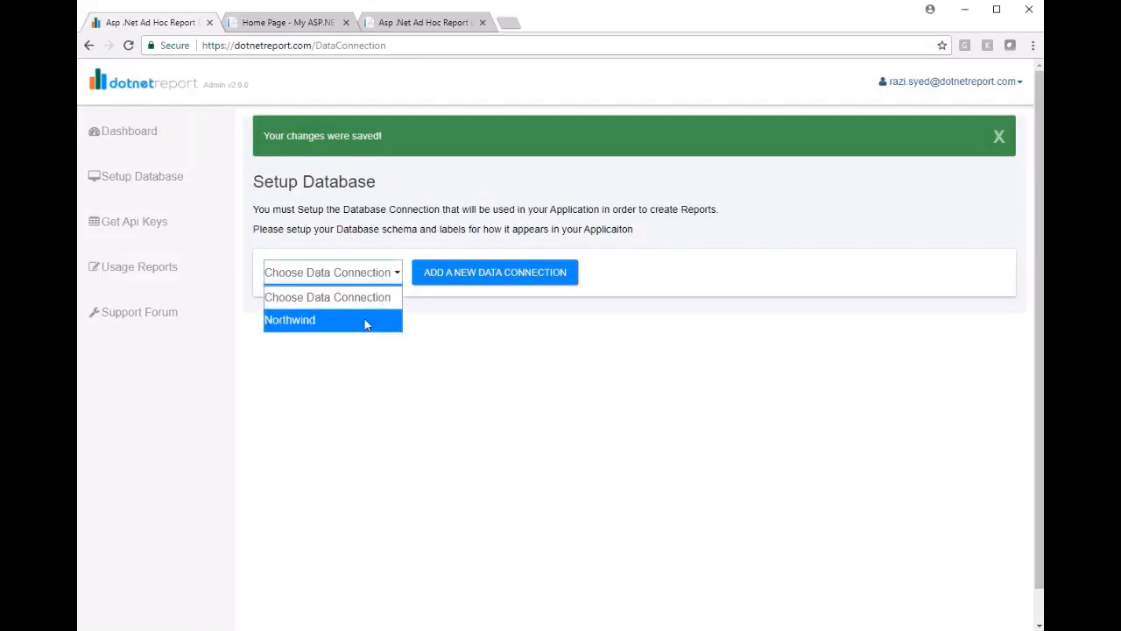
pyautogui.click(365, 322)
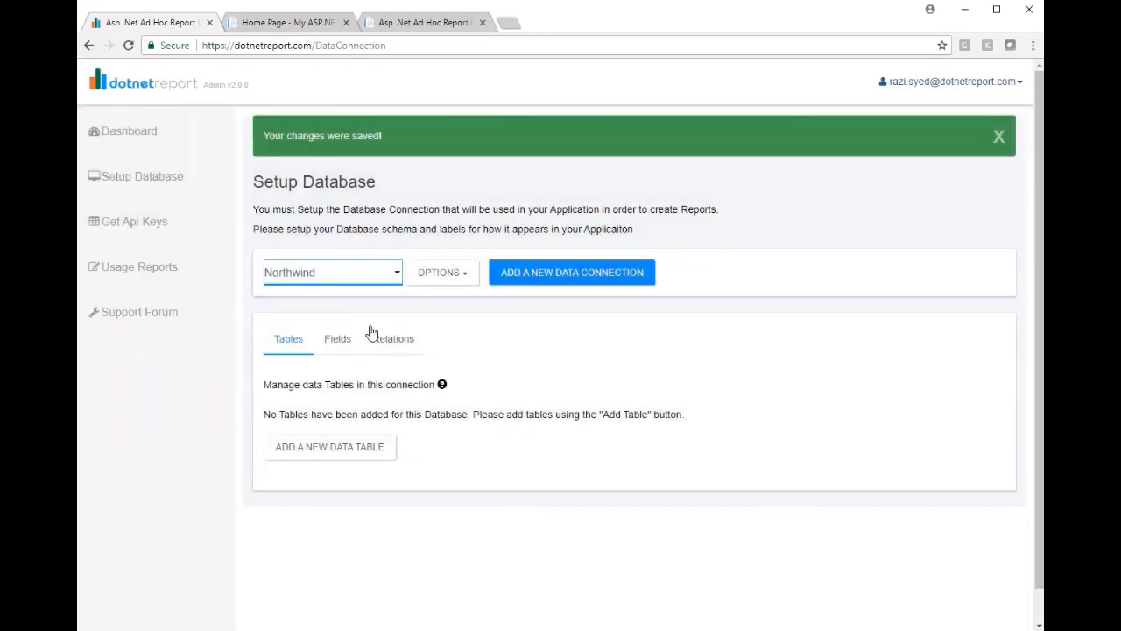
pyautogui.click(150, 228)
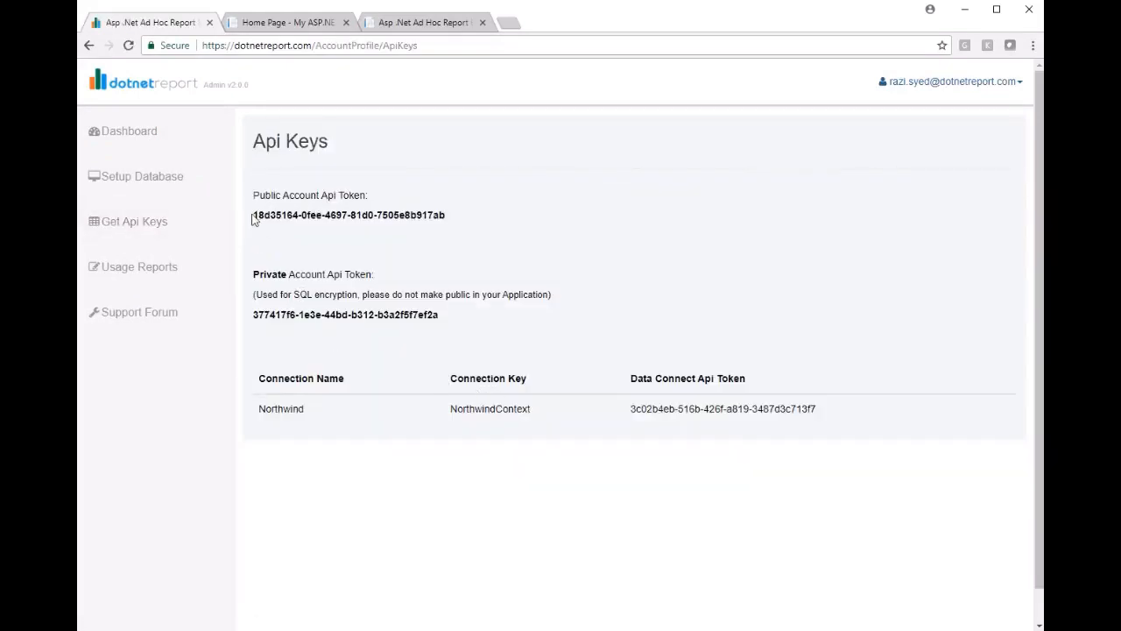
# Replace the public account API token placeholder on line 13 of Web.config with the real token
pyautogui.moveTo(254, 215); pyautogui.dragTo(443, 214)
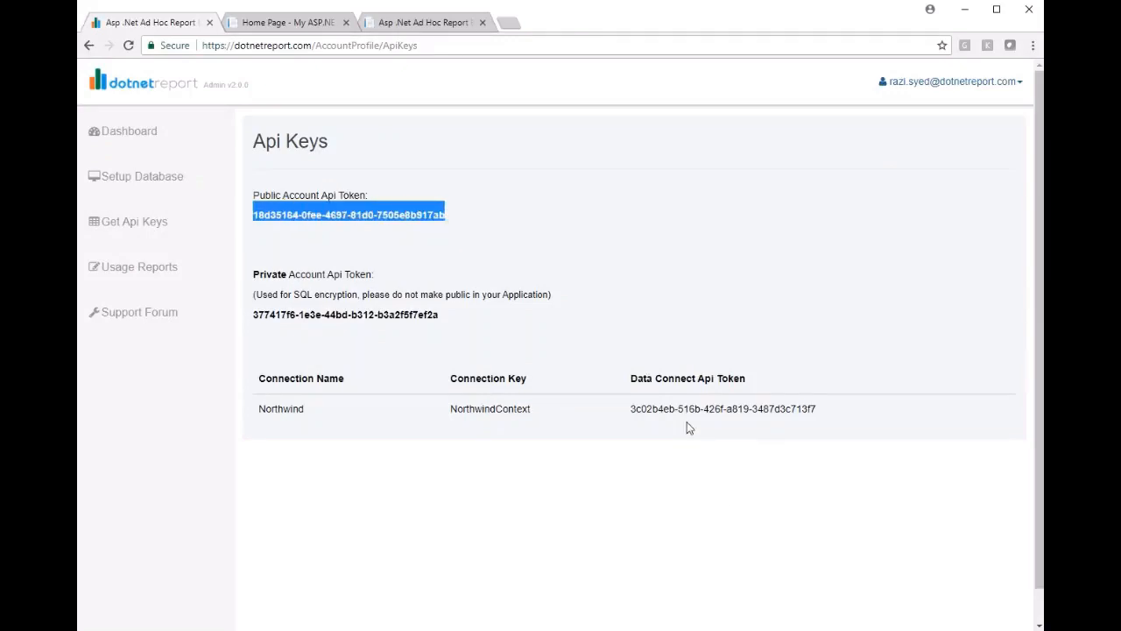
pyautogui.hotkey('alt', 'Tab')
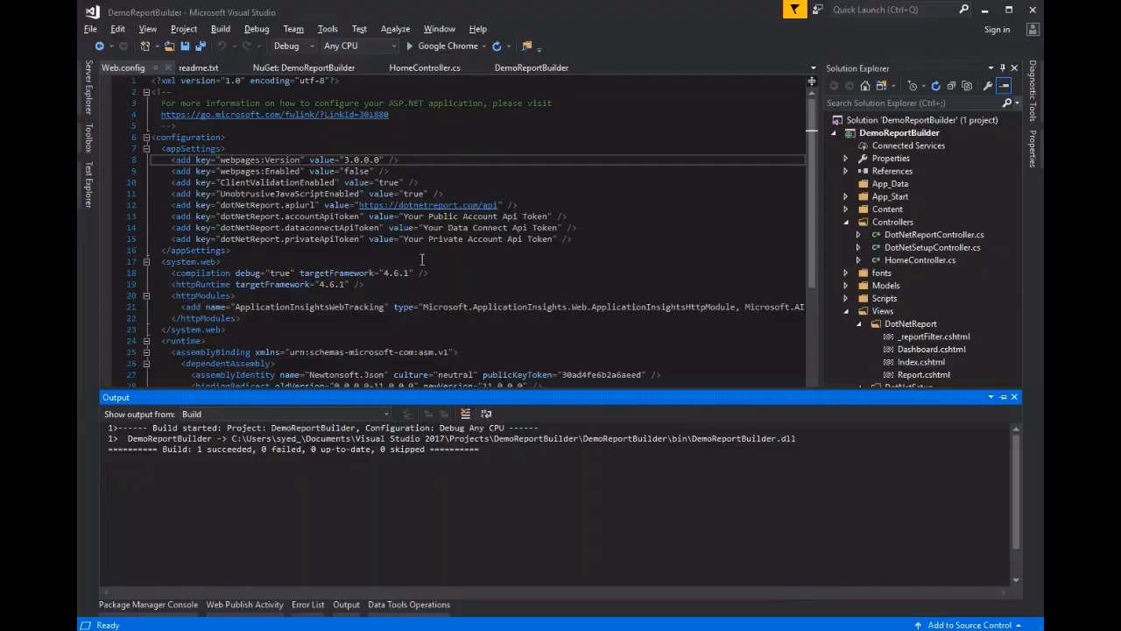
pyautogui.moveTo(404, 215); pyautogui.dragTo(549, 215)
pyautogui.hotkey('ctrl', 'v')
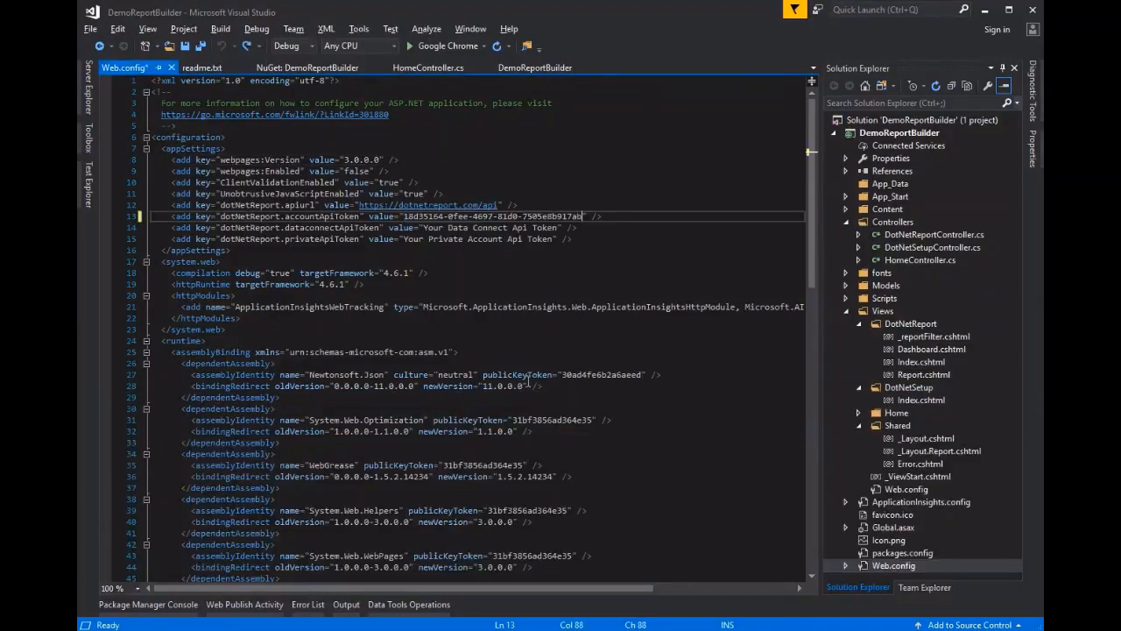
# Replace the private account API token placeholder on line 15 with the real private token
pyautogui.hotkey('alt', 'Tab')
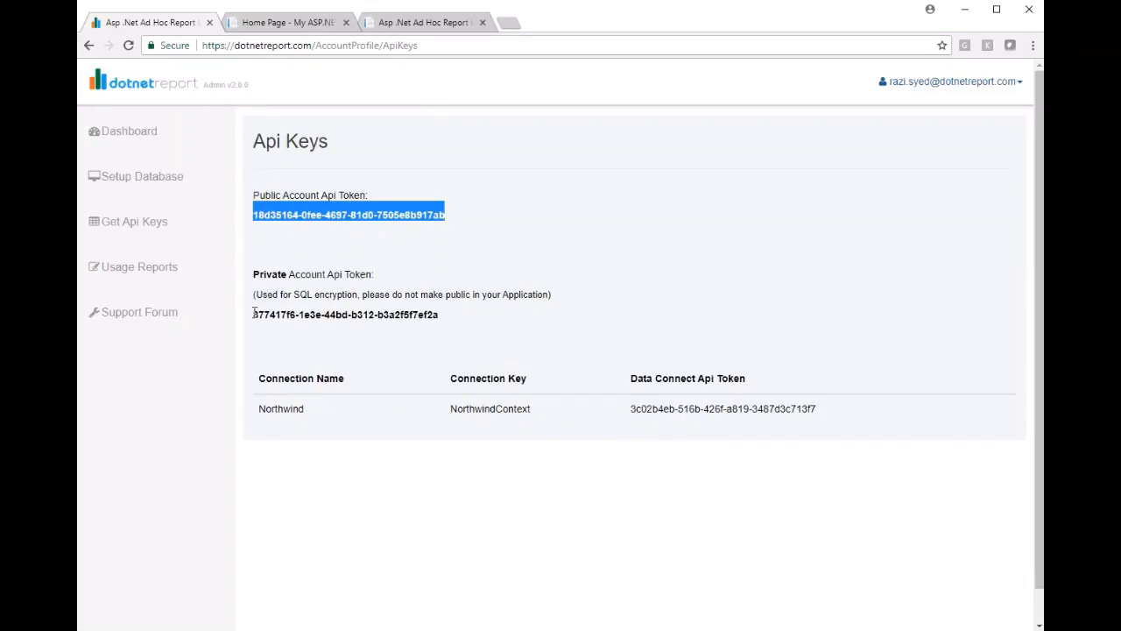
pyautogui.moveTo(253, 315); pyautogui.dragTo(441, 320)
pyautogui.hotkey('ctrl', 'c')
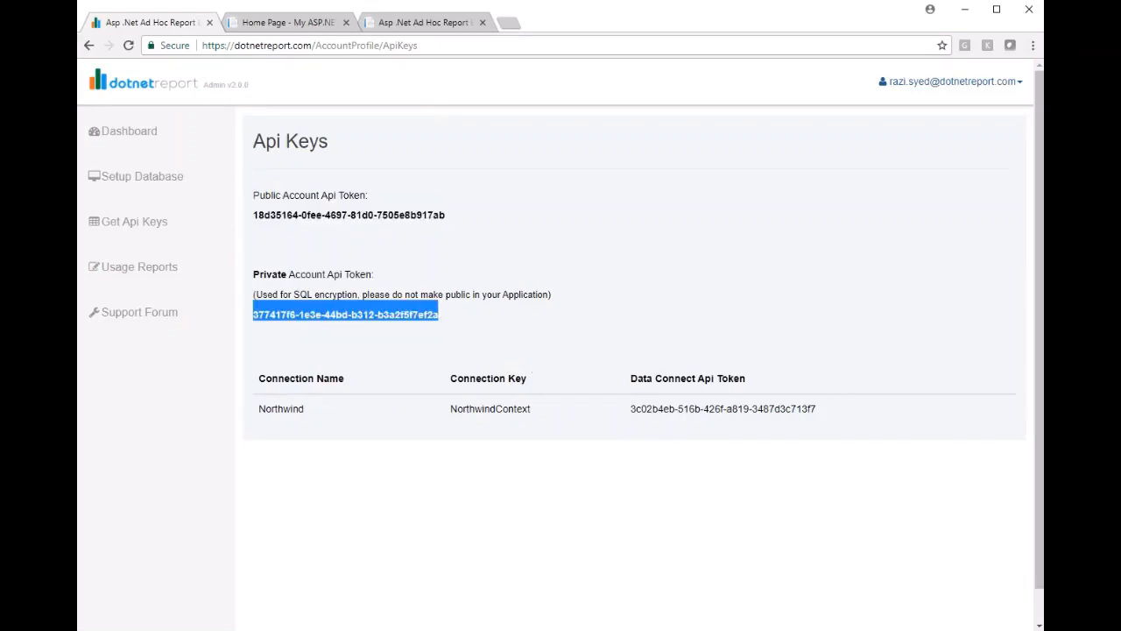
pyautogui.hotkey('alt', 'Tab')
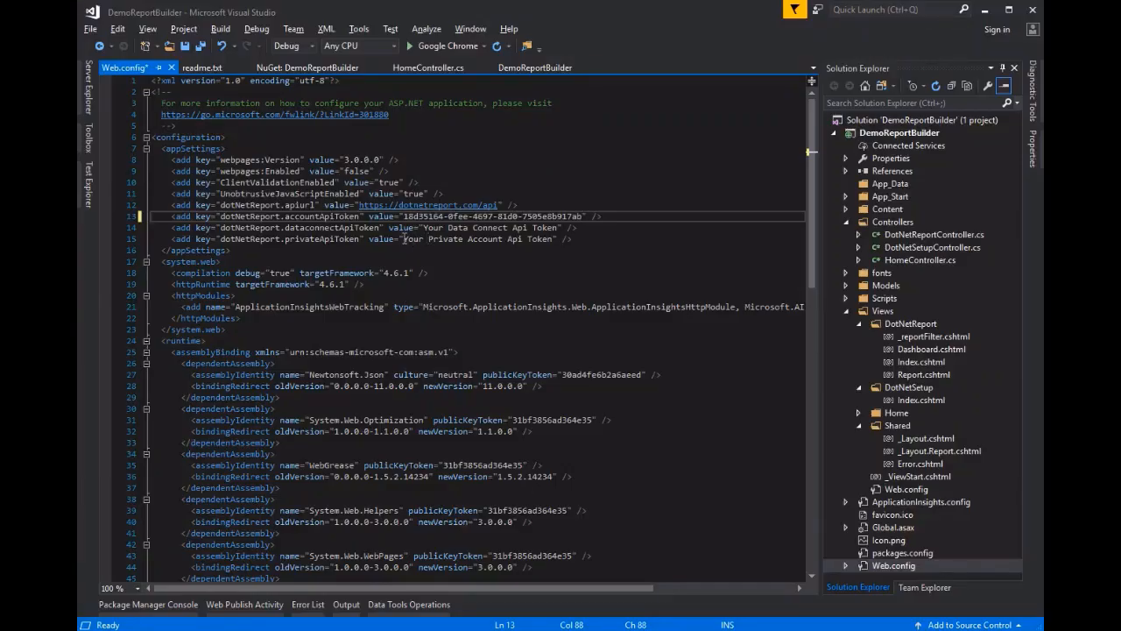
pyautogui.moveTo(403, 240); pyautogui.dragTo(557, 244)
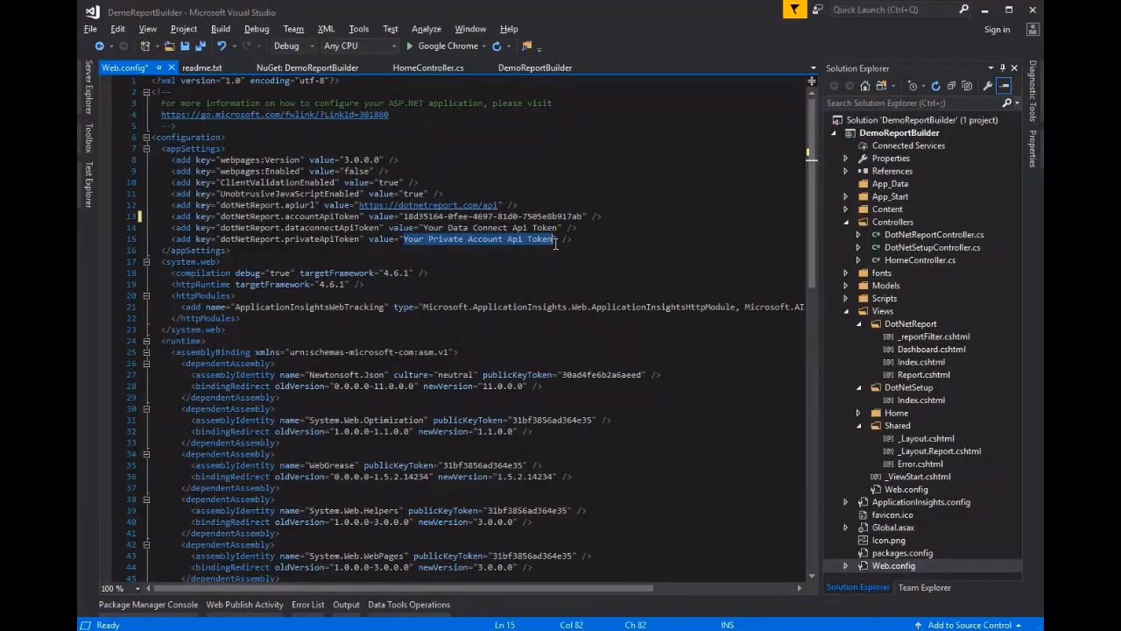
pyautogui.hotkey('ctrl', 'v')
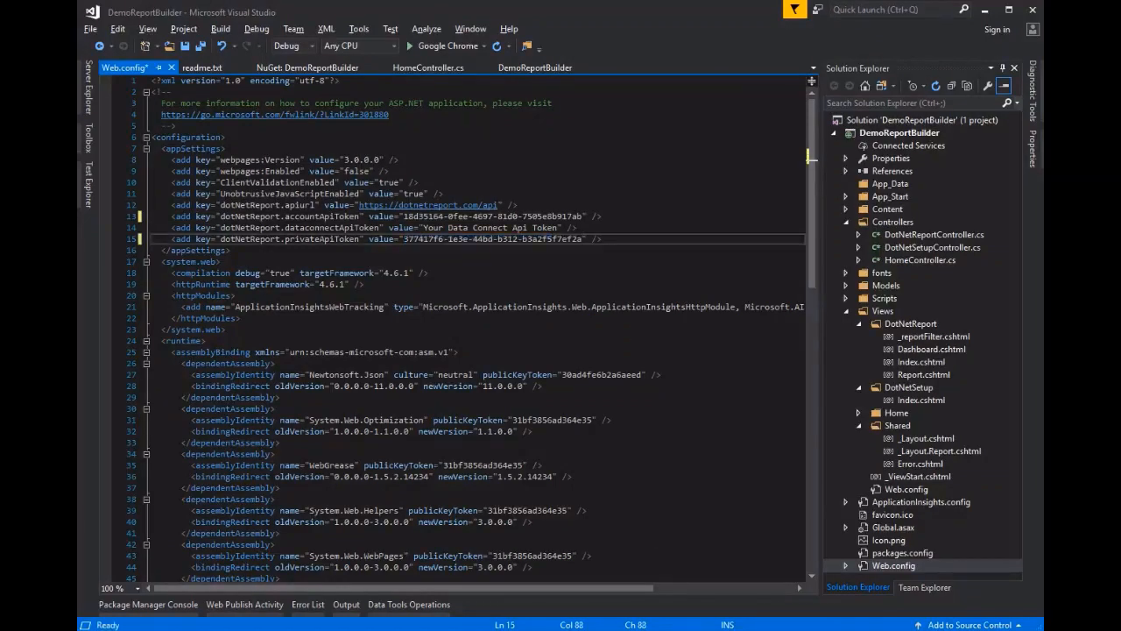
# Paste the Northwind Data Connect API token over the line 14 placeholder
pyautogui.hotkey('alt', 'Tab')
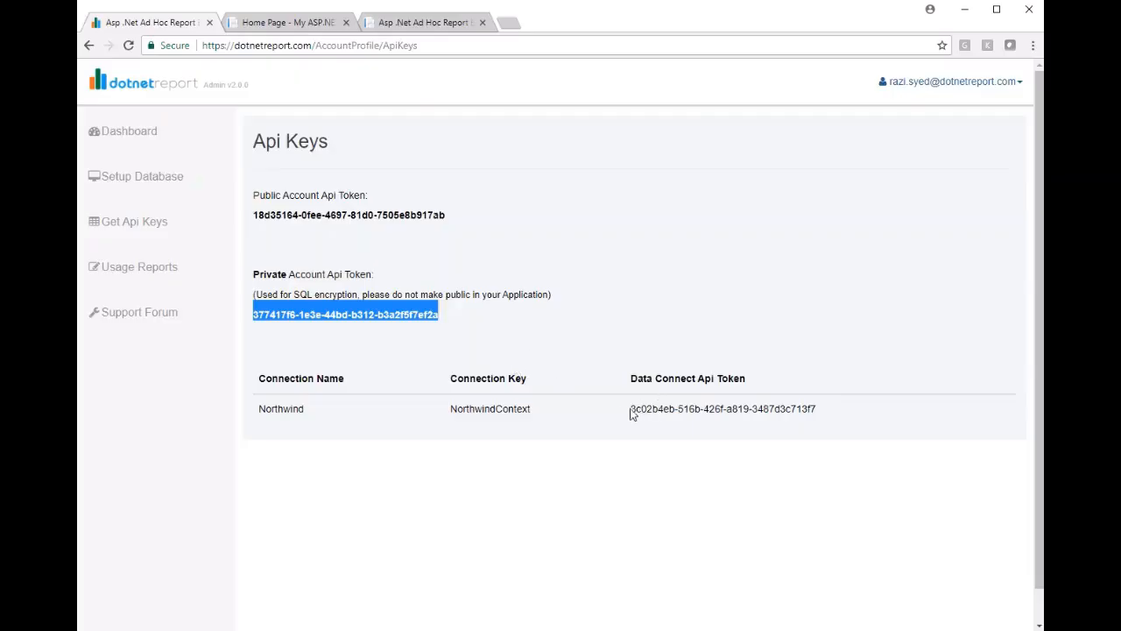
pyautogui.moveTo(631, 408); pyautogui.dragTo(818, 409)
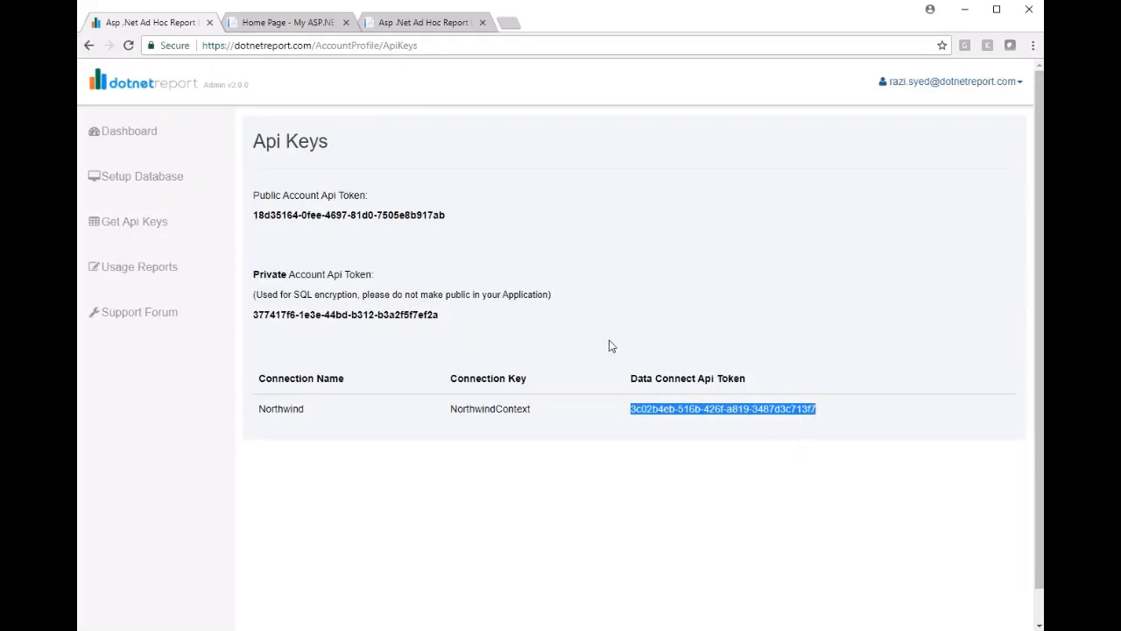
pyautogui.hotkey('alt', 'Tab')
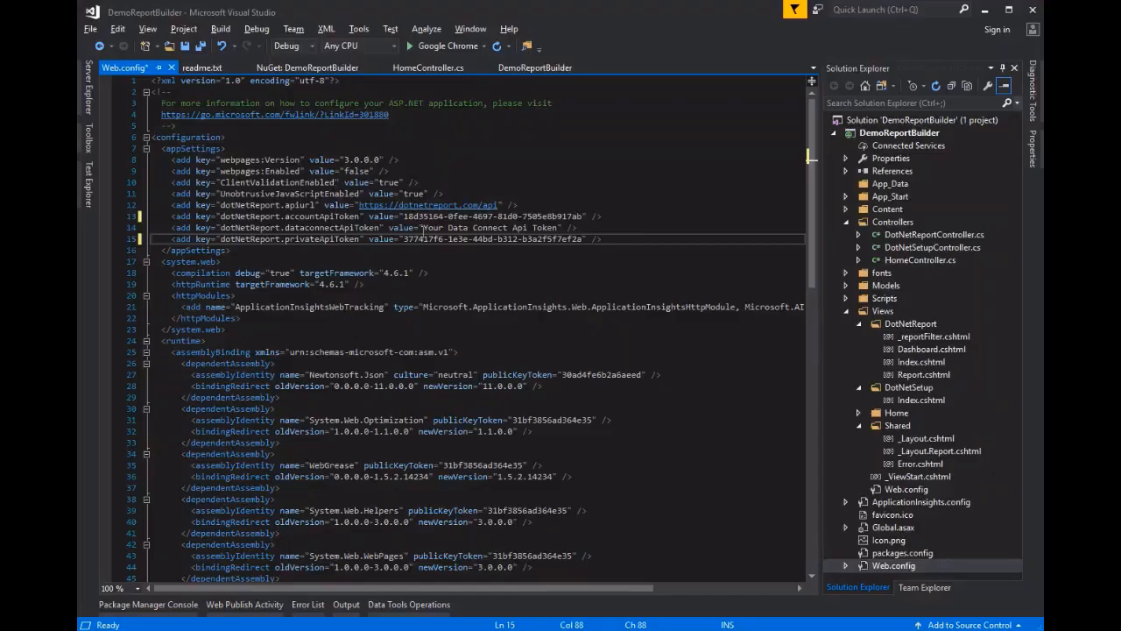
pyautogui.moveTo(424, 227); pyautogui.dragTo(569, 226)
pyautogui.hotkey('ctrl', 'v')
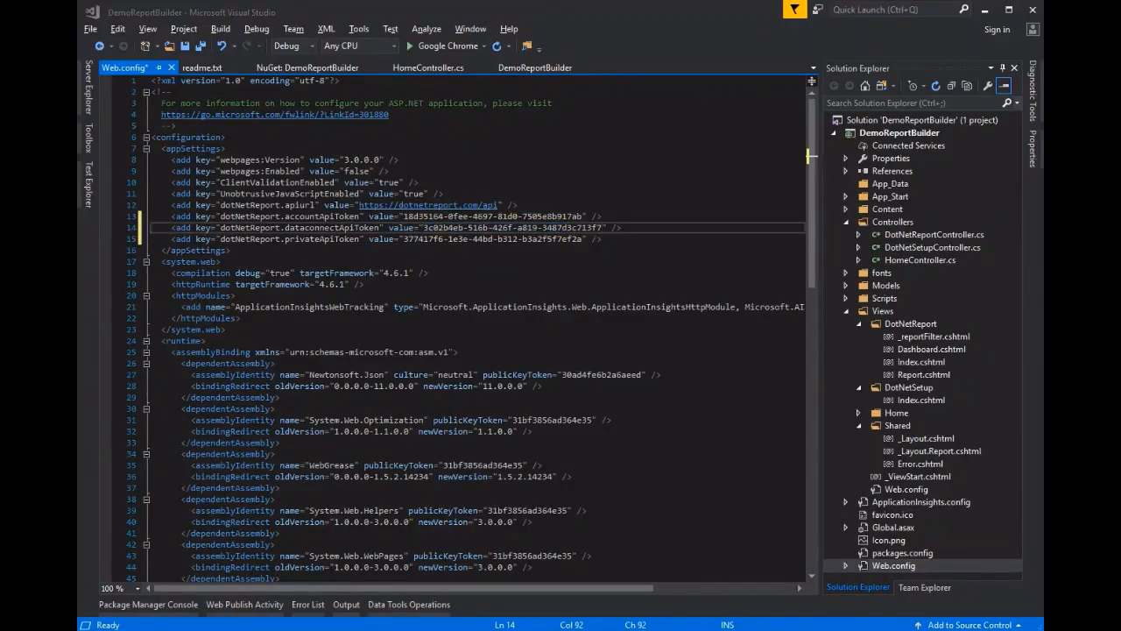
pyautogui.moveTo(497, 206); pyautogui.dragTo(358, 204)
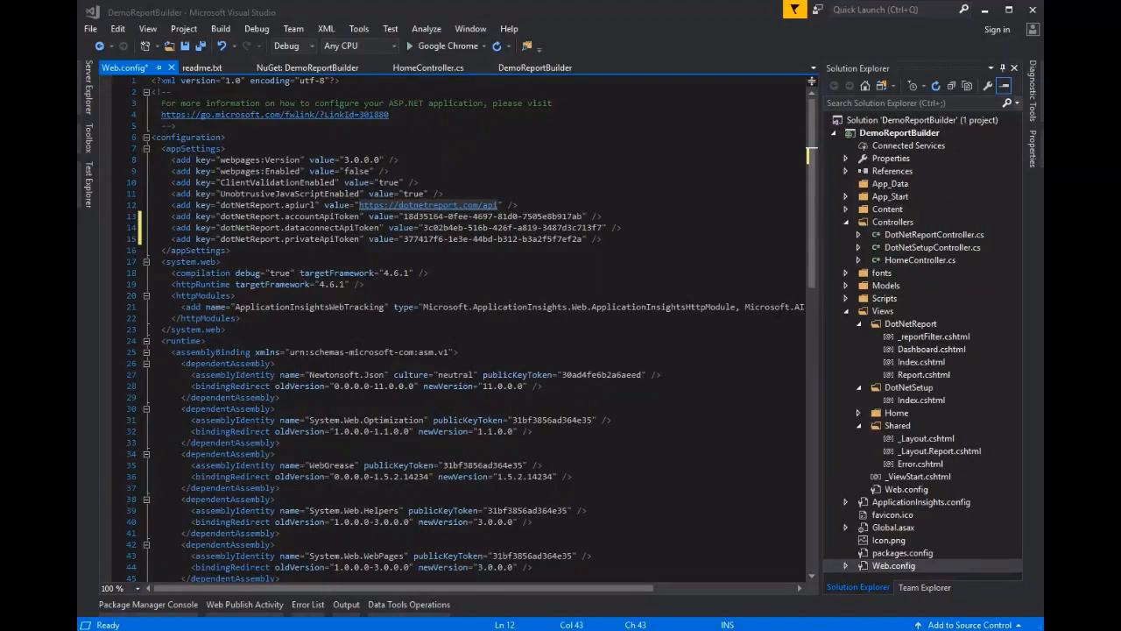
pyautogui.hotkey('alt', 'Tab')
# Paste the NorthwindContext connectionStrings block from the notes below </appSettings> in Web.config
pyautogui.moveTo(230, 168); pyautogui.dragTo(88, 120)
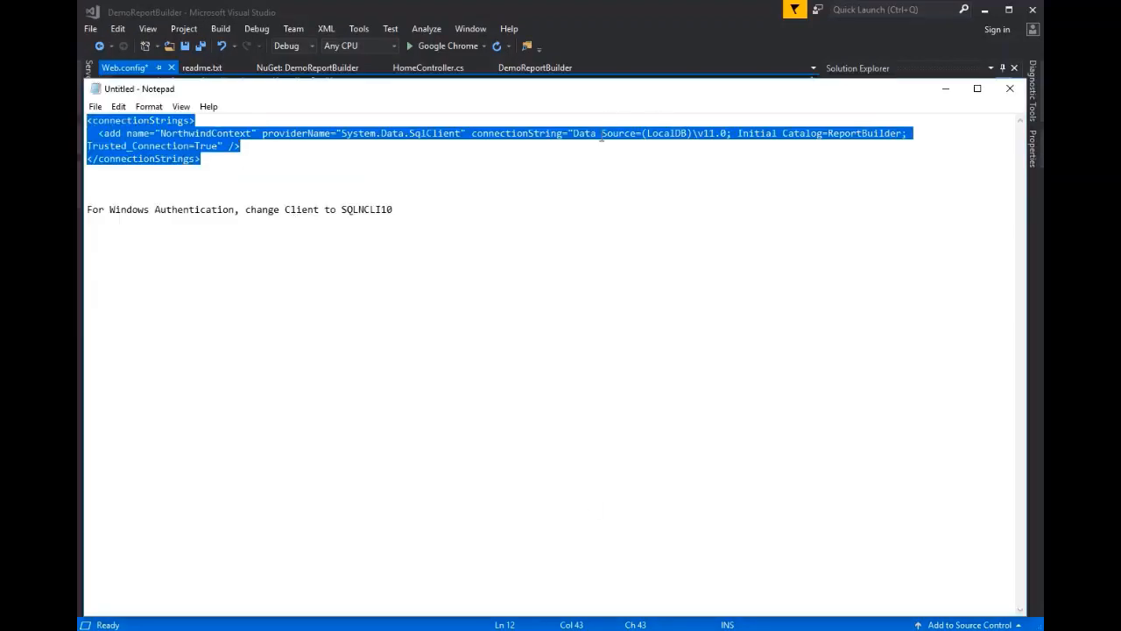
pyautogui.click(589, 10)
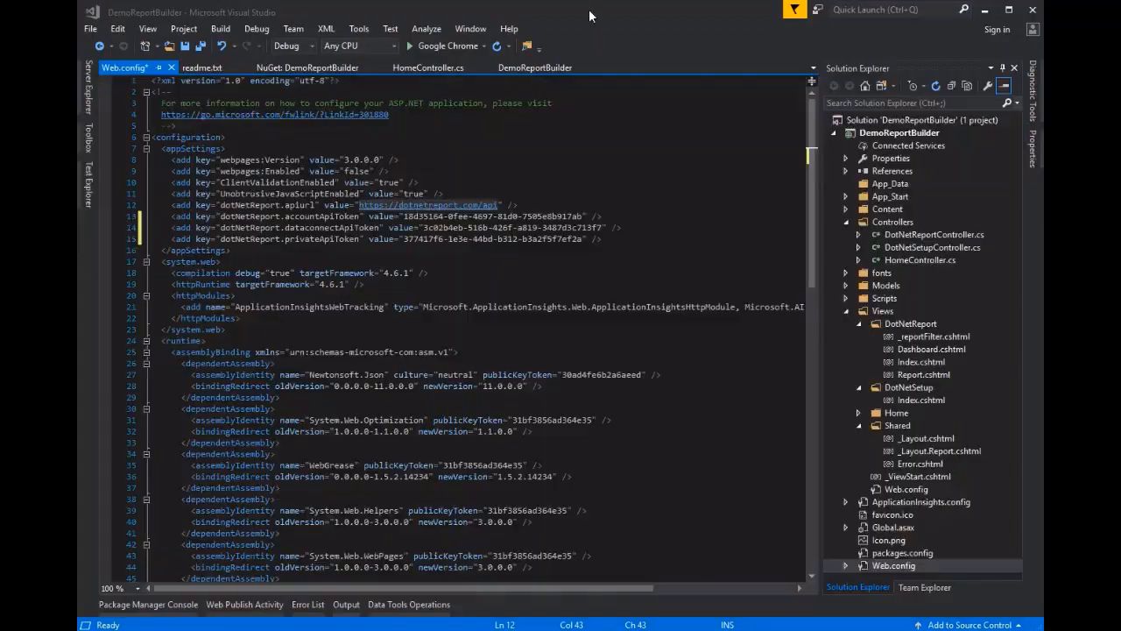
pyautogui.click(240, 251)
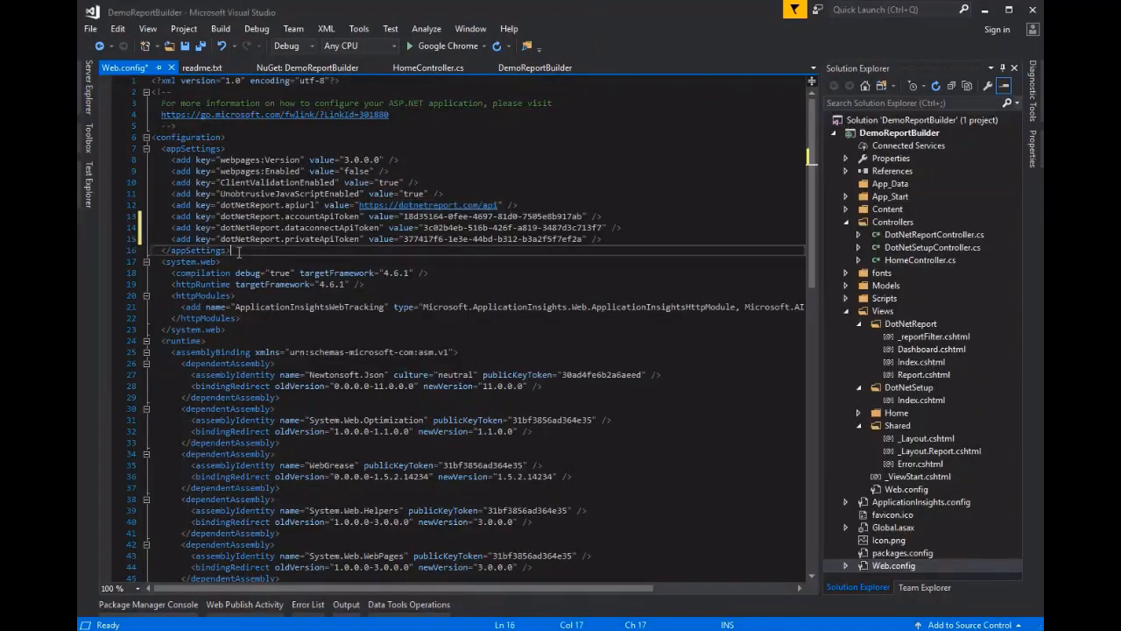
pyautogui.press('Return')
pyautogui.hotkey('ctrl', 'v')
# Build and run the app in Chrome with F5
pyautogui.doubleClick(281, 274)
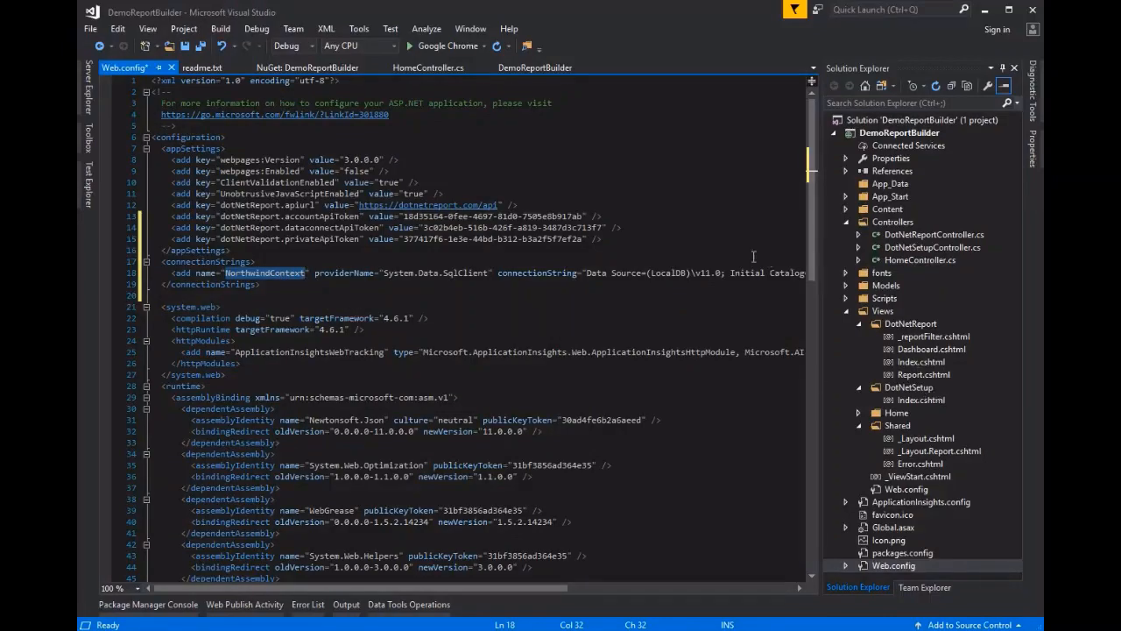
pyautogui.click(654, 232)
pyautogui.press('F5')
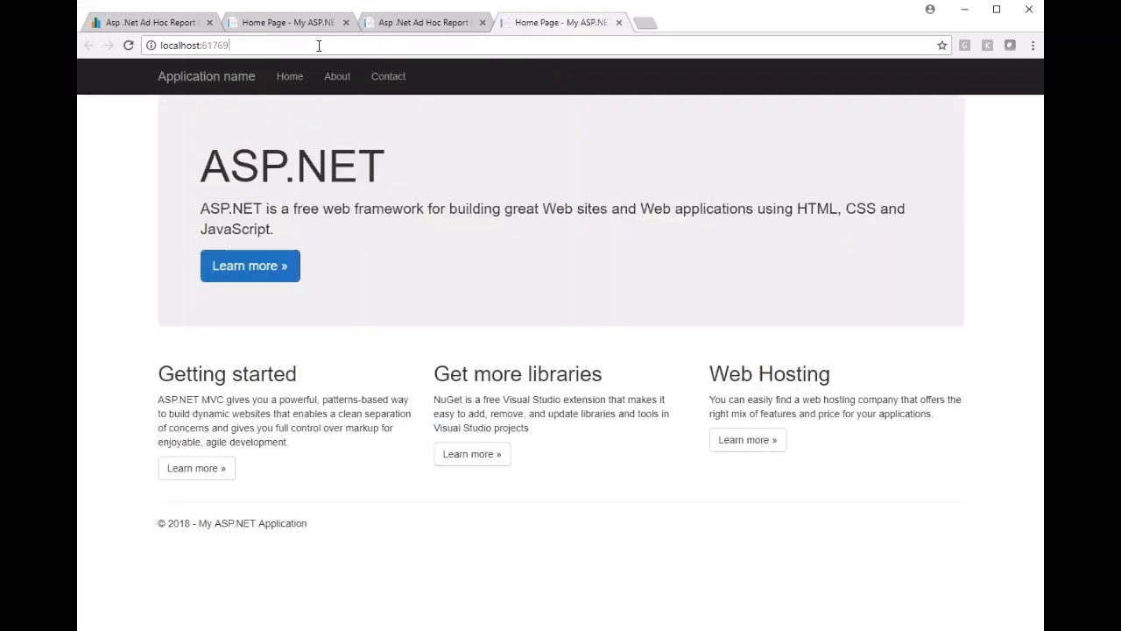
# Navigate Chrome to localhost:61769/dotnetsetup
pyautogui.click(325, 45)
pyautogui.click(325, 44)
pyautogui.write('/dot')
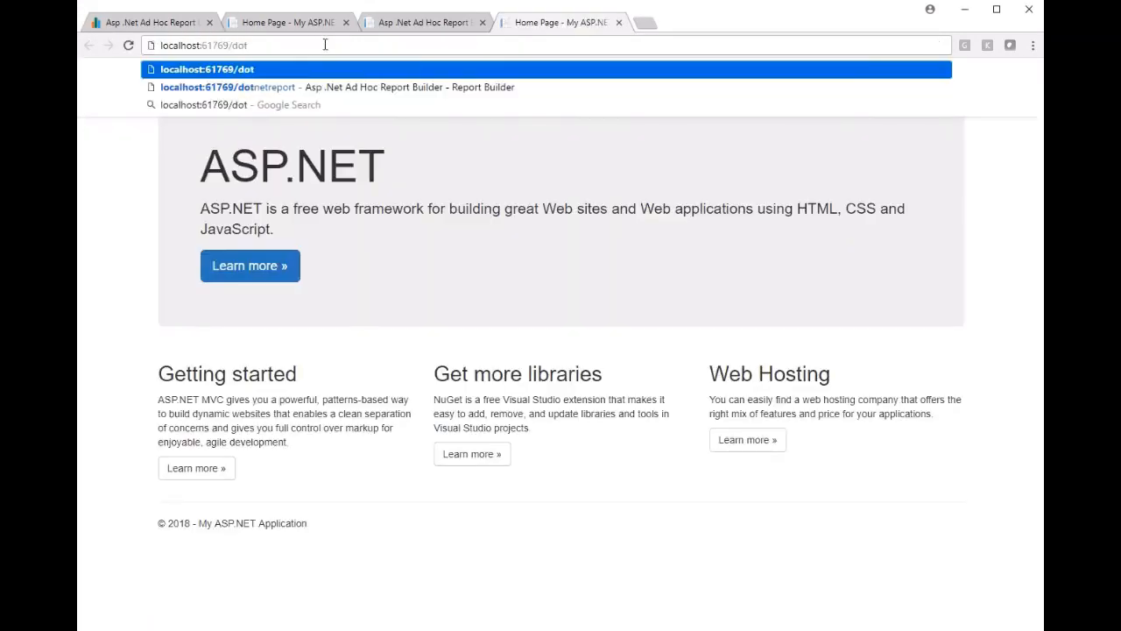
pyautogui.write('netsetup')
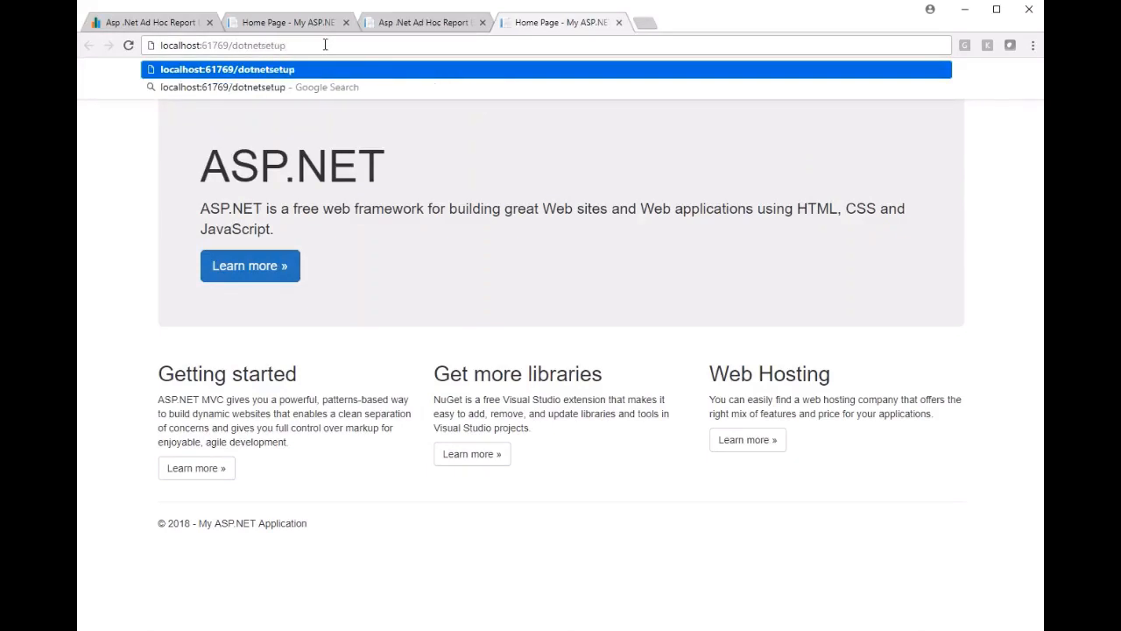
pyautogui.press('Return')
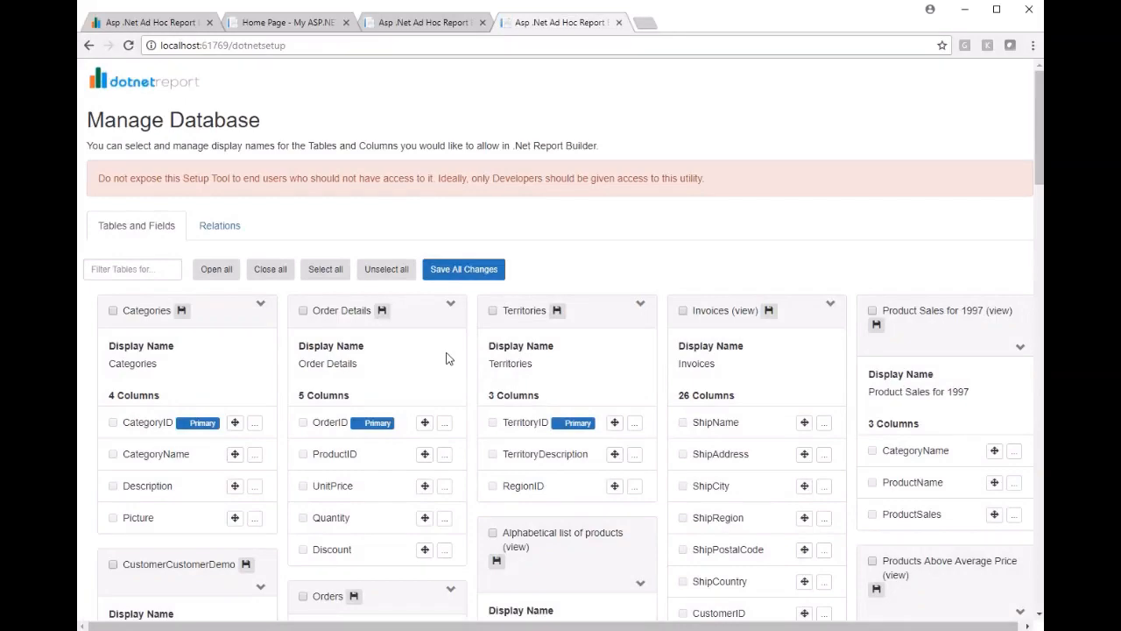
# Enable the Customers table with all its columns selected and save it
pyautogui.scroll(-5, 446, 358)
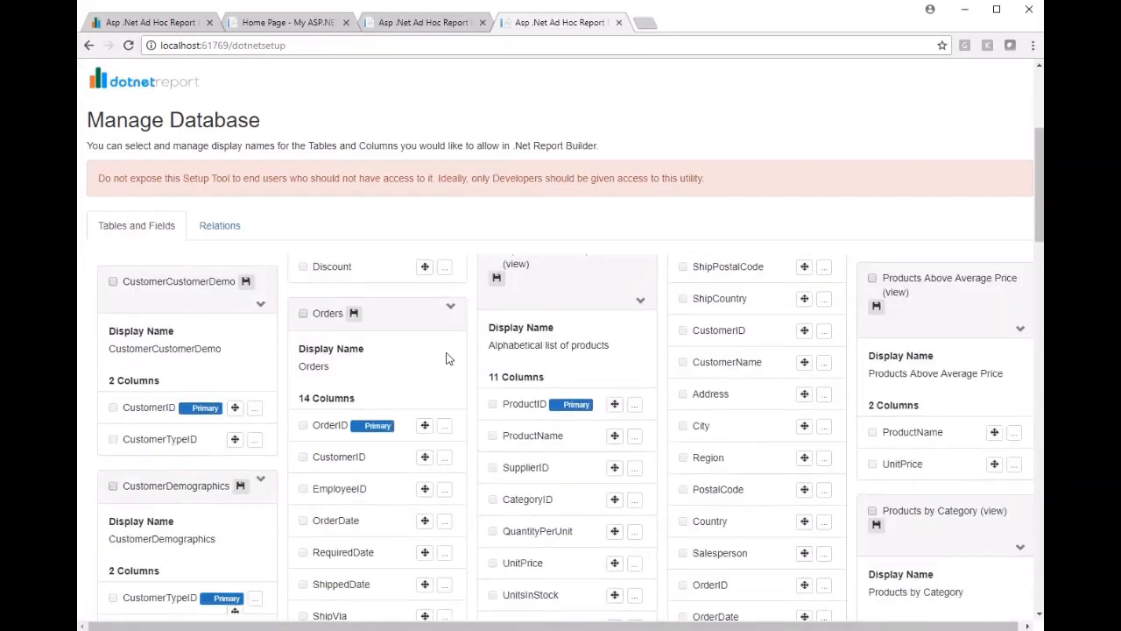
pyautogui.scroll(-2, 446, 358)
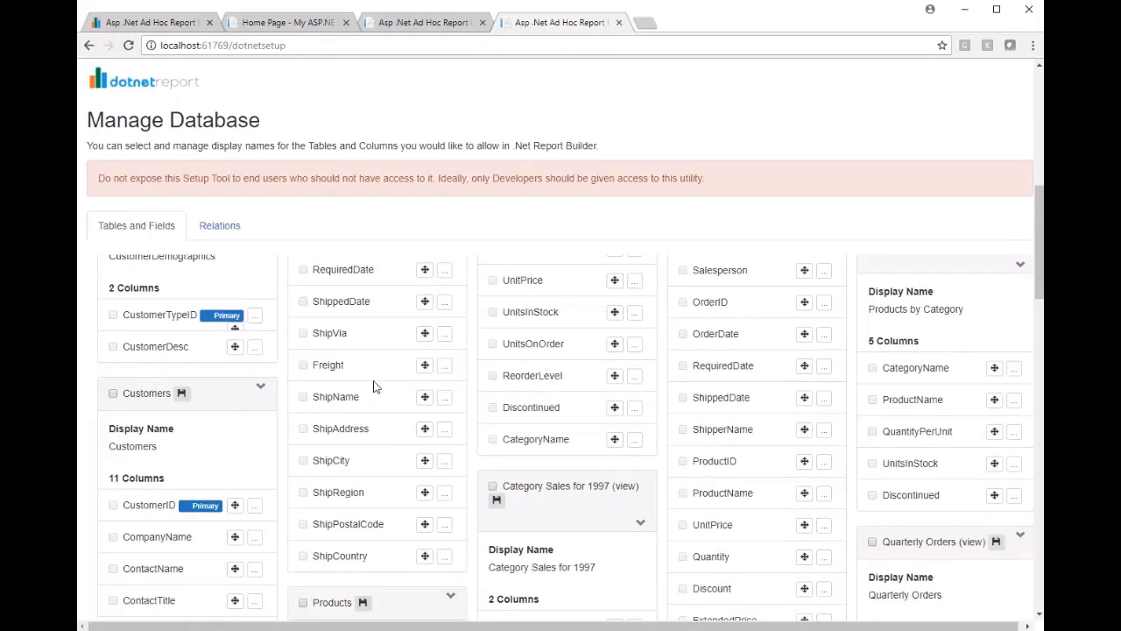
pyautogui.scroll(-1, 184, 430)
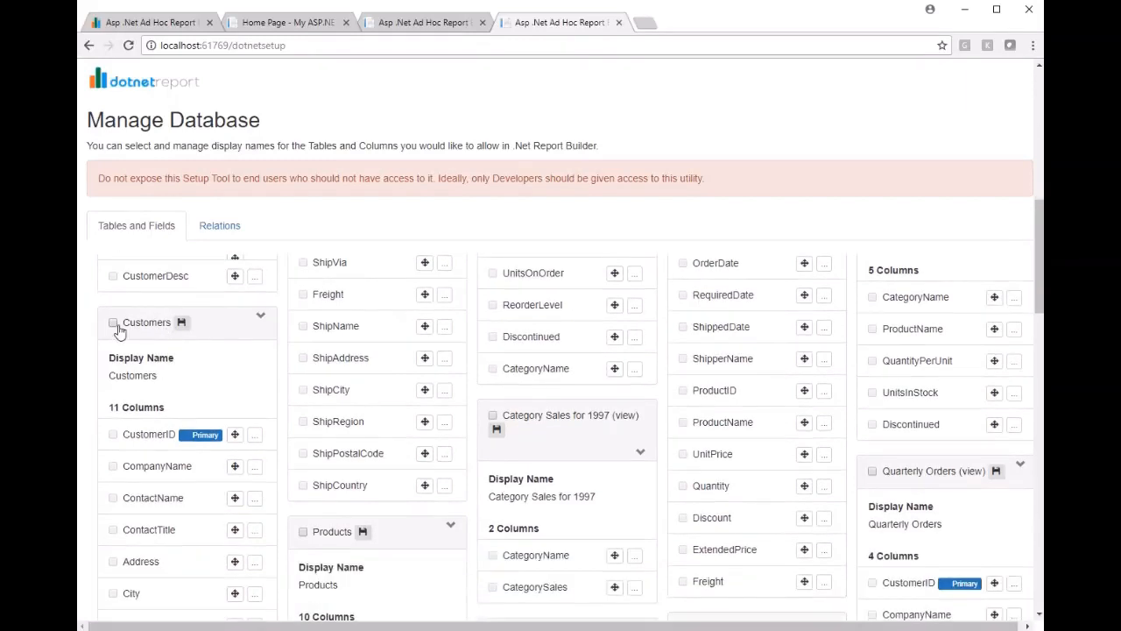
pyautogui.click(114, 323)
pyautogui.click(205, 410)
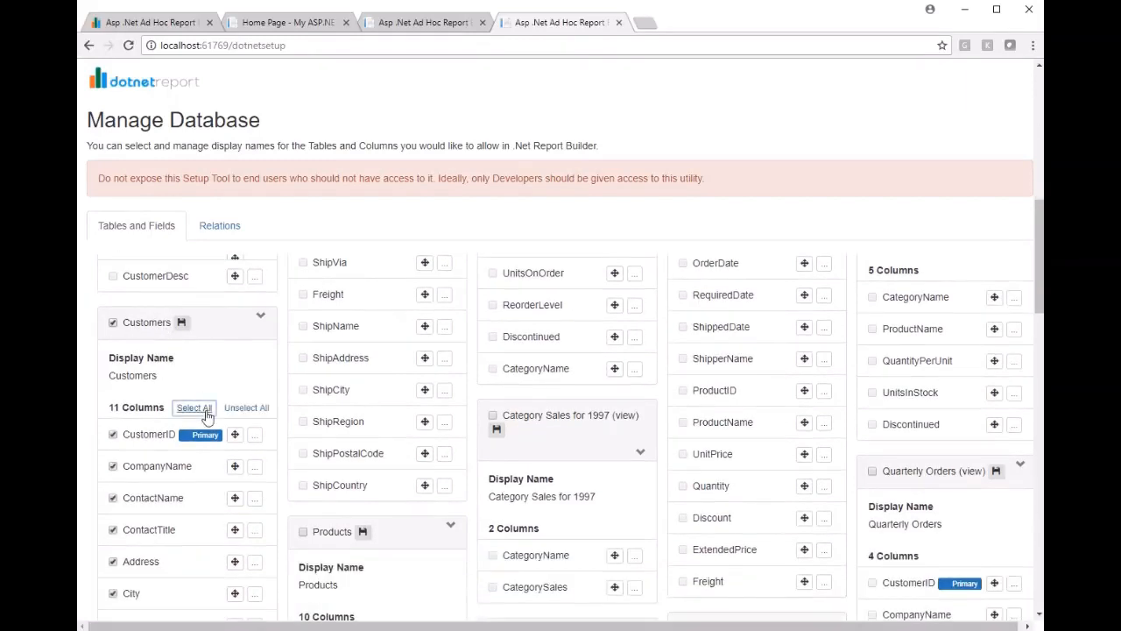
pyautogui.click(181, 324)
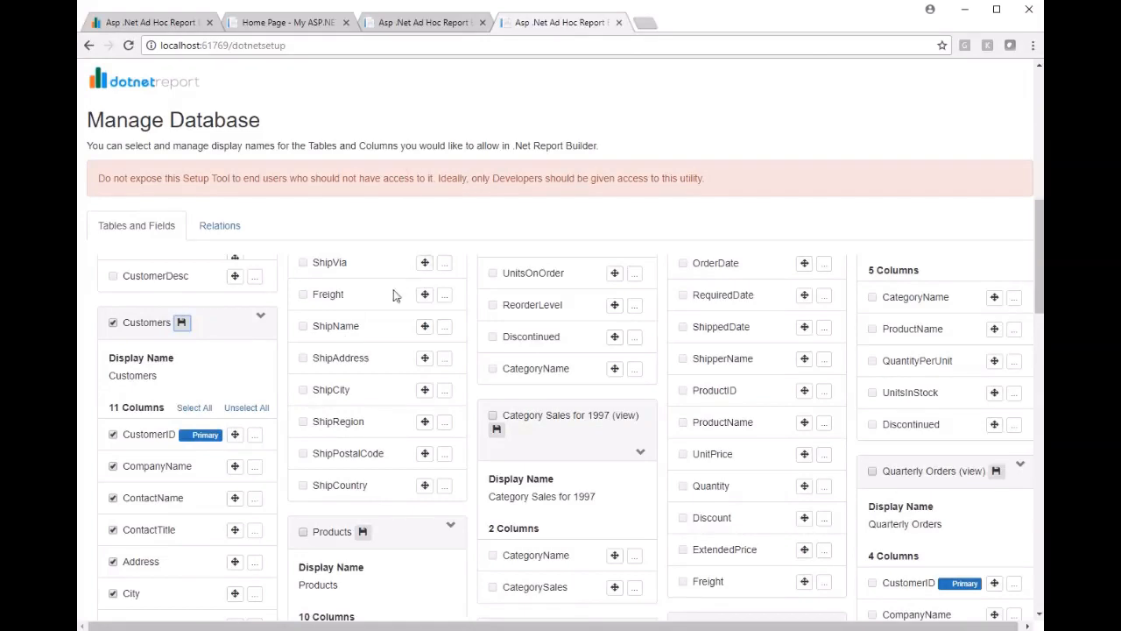
# Rename the CompanyName column's display name to 'Company Name' and go back to the Api Keys tab
pyautogui.click(255, 473)
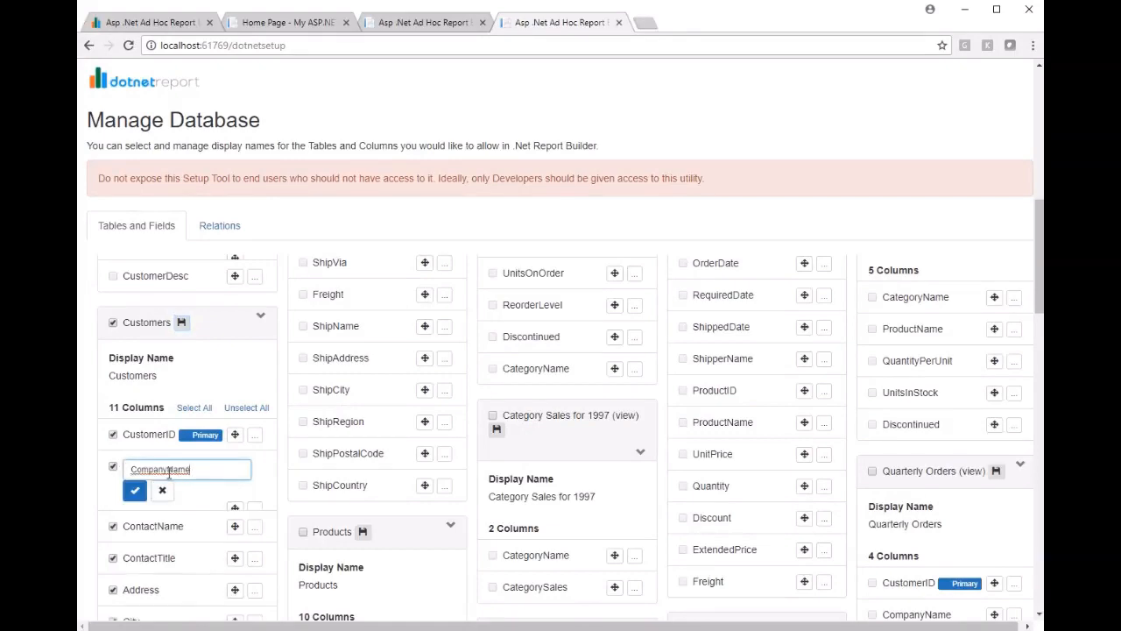
pyautogui.click(169, 471)
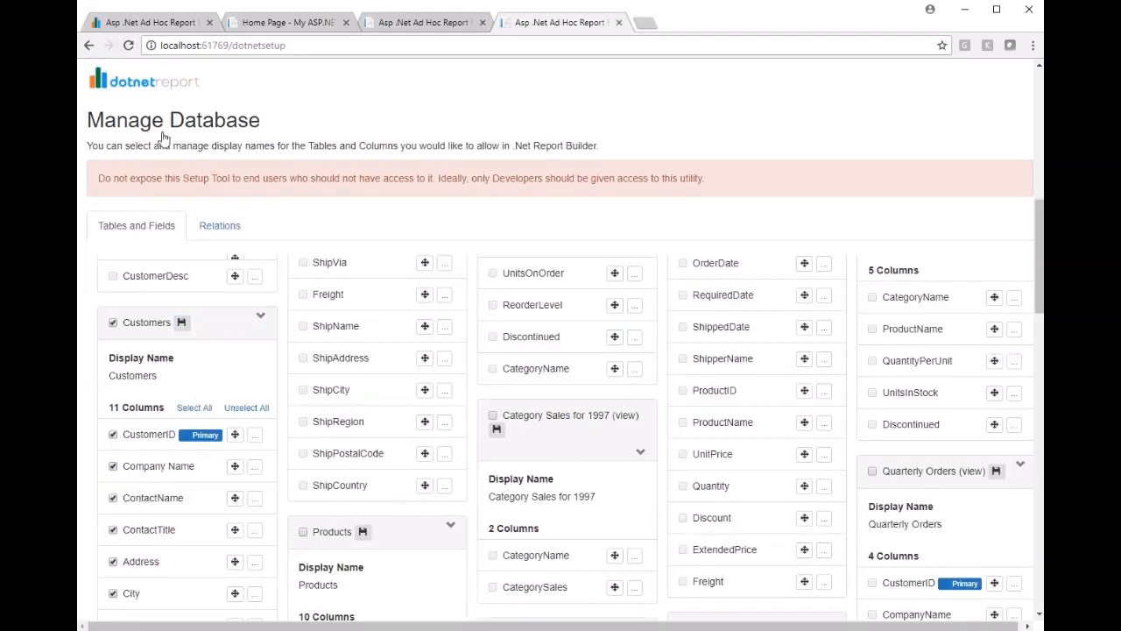
pyautogui.click(168, 25)
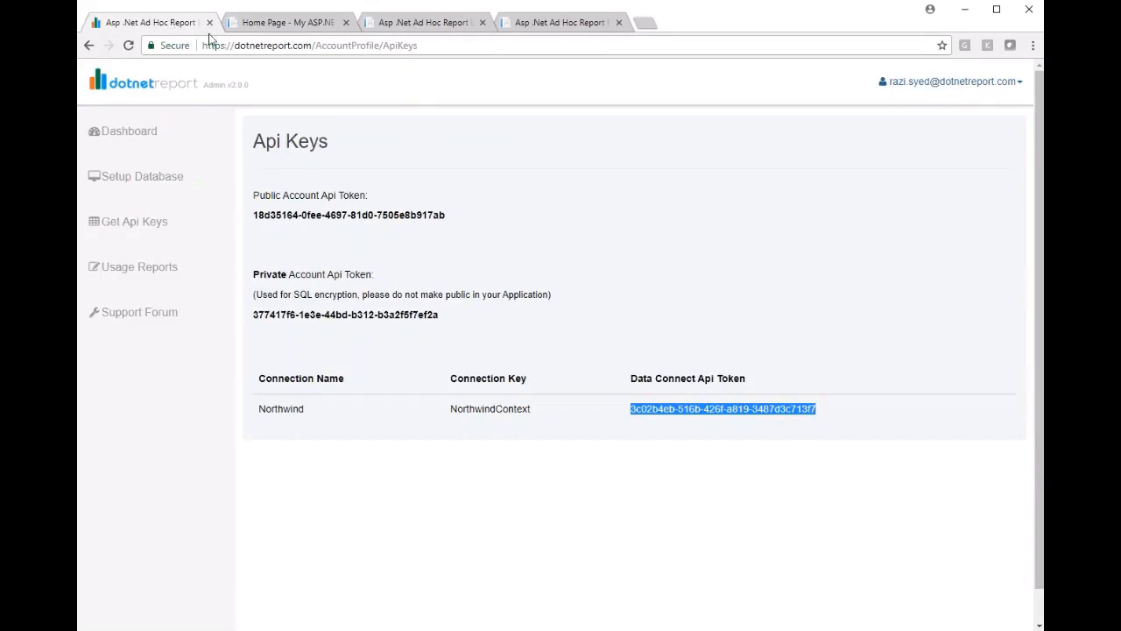
# Reload the local Report Builder and start a new report in Default Folder
pyautogui.click(286, 26)
pyautogui.click(385, 26)
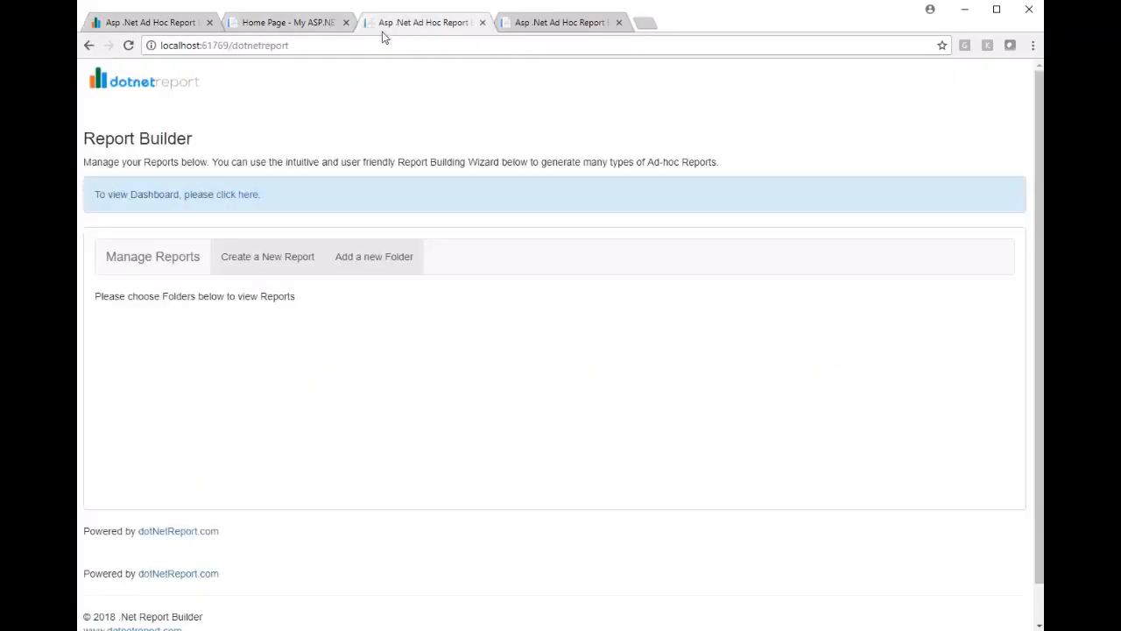
pyautogui.click(375, 39)
pyautogui.press('Return')
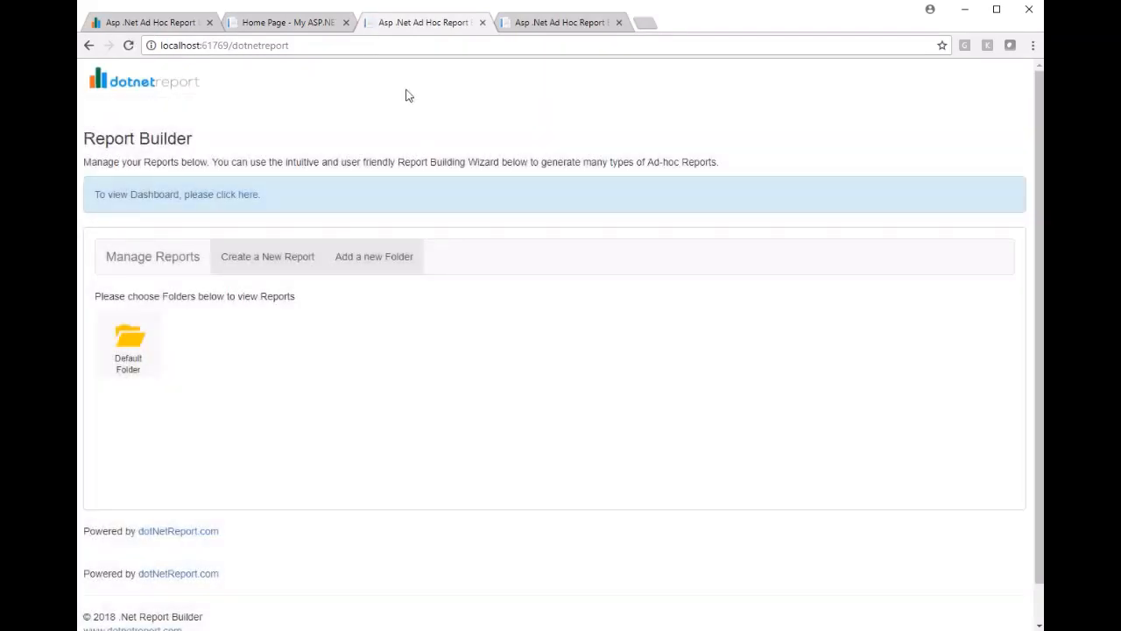
pyautogui.click(143, 365)
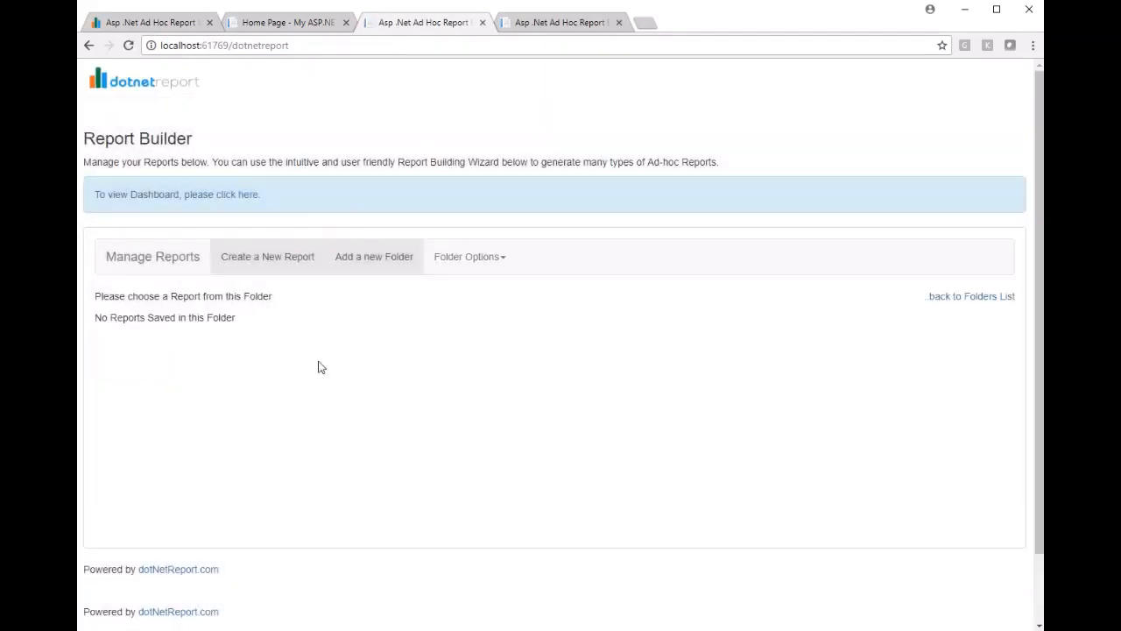
pyautogui.click(260, 265)
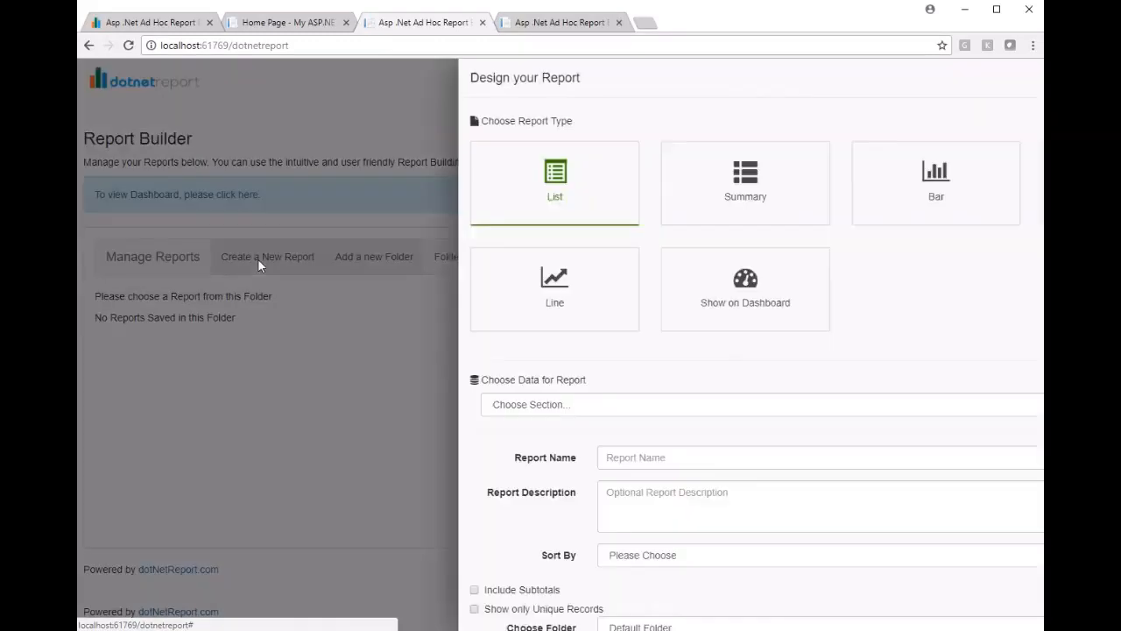
# Choose Customers as the report's data and include all of its fields
pyautogui.scroll(-2, 462, 326)
pyautogui.click(401, 334)
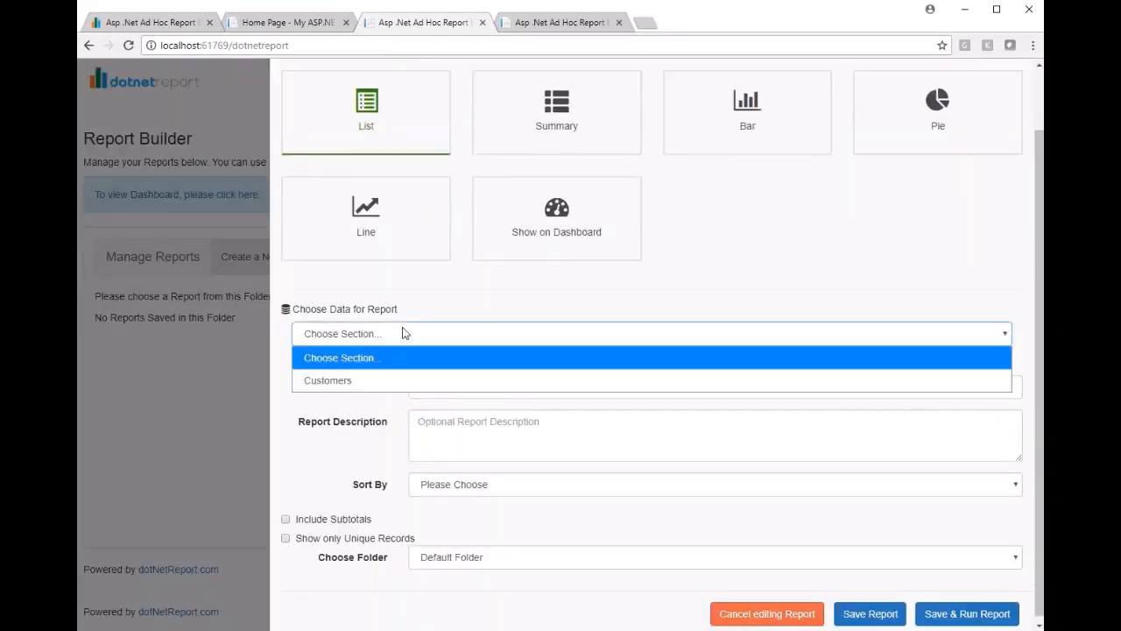
pyautogui.click(388, 382)
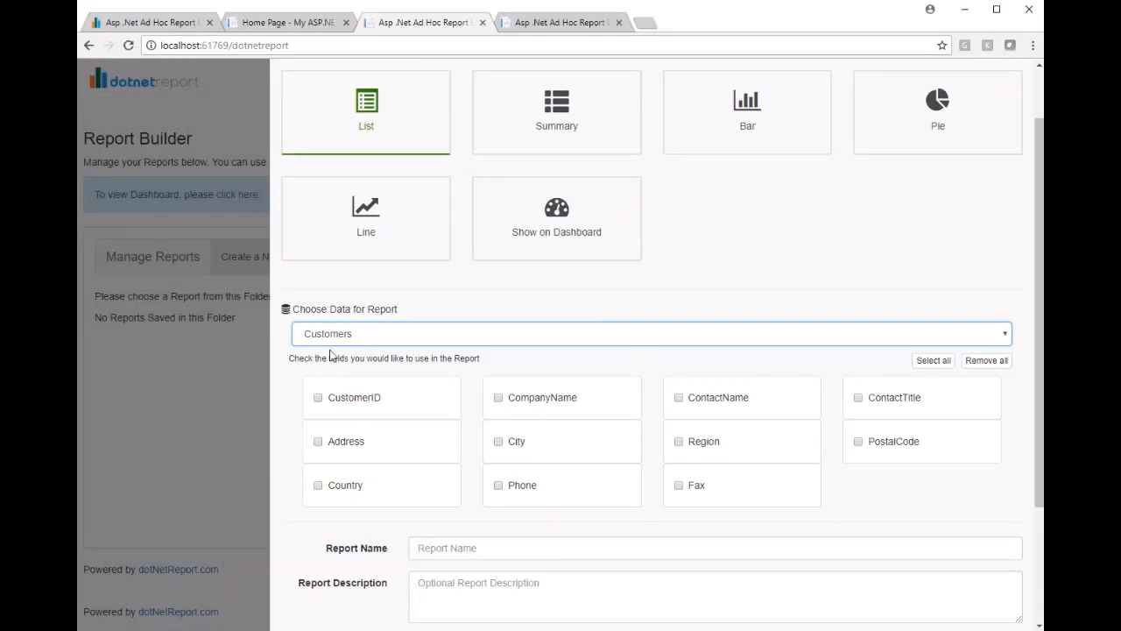
pyautogui.click(941, 362)
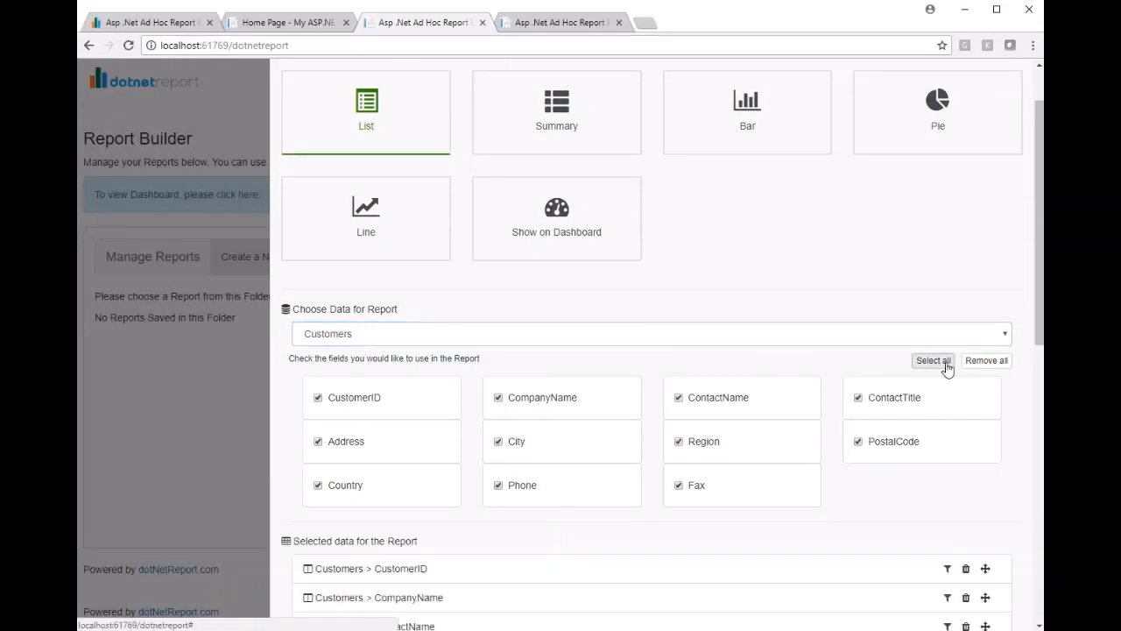
pyautogui.scroll(-2, 498, 408)
pyautogui.scroll(-5, 466, 405)
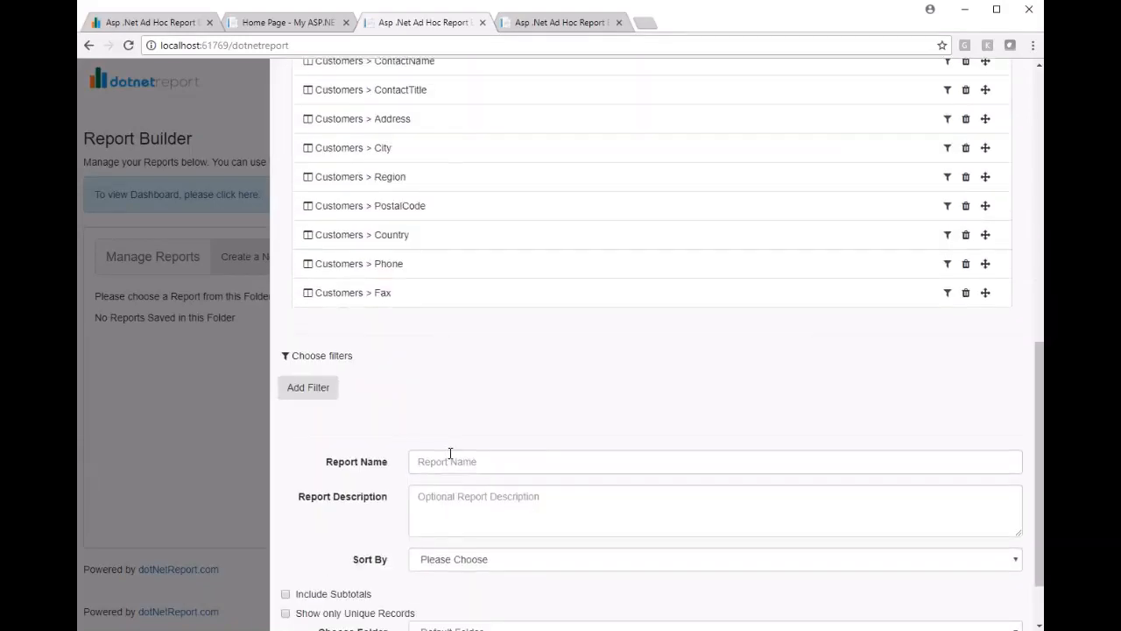
# Name the report 'Basic Customer Report', sort by CustomerID, then save and run it
pyautogui.click(451, 454)
pyautogui.write('Basic C')
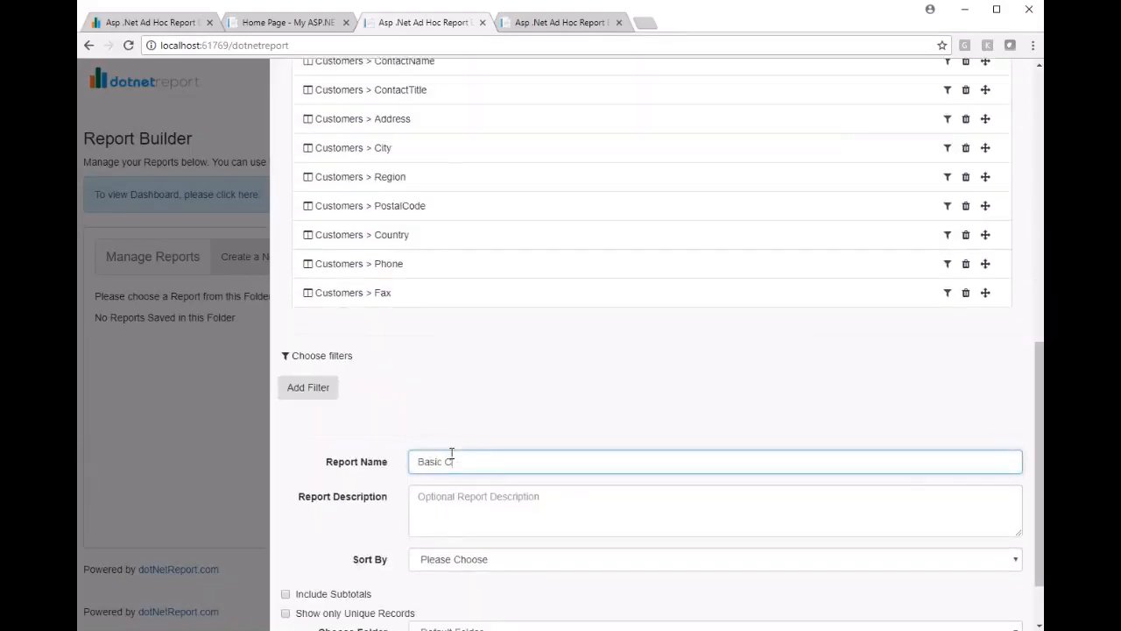
pyautogui.write('ustomer Report')
pyautogui.scroll(-1, 451, 454)
pyautogui.click(457, 487)
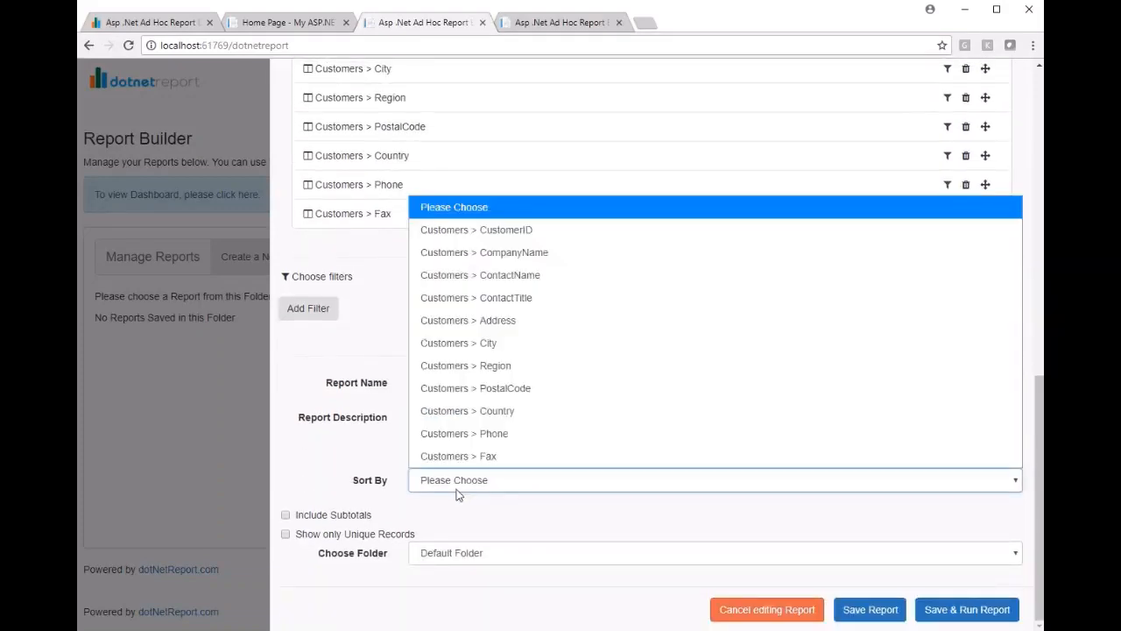
pyautogui.click(563, 237)
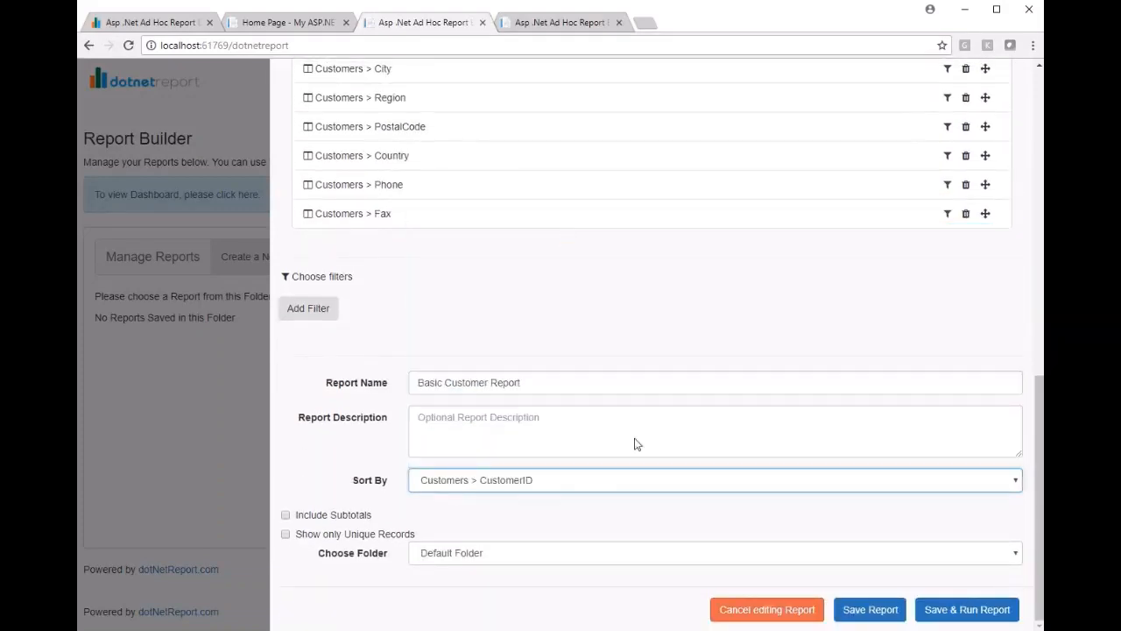
pyautogui.click(935, 611)
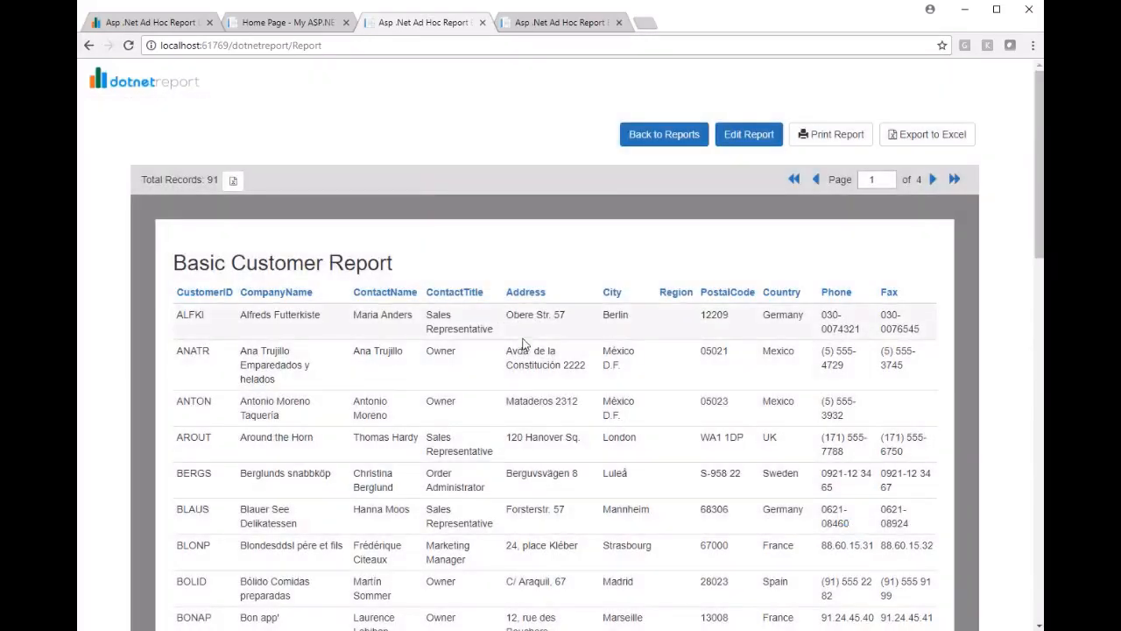
# Sort the 91 results by City and CompanyName, page forward and back, then reopen the design
pyautogui.click(613, 291)
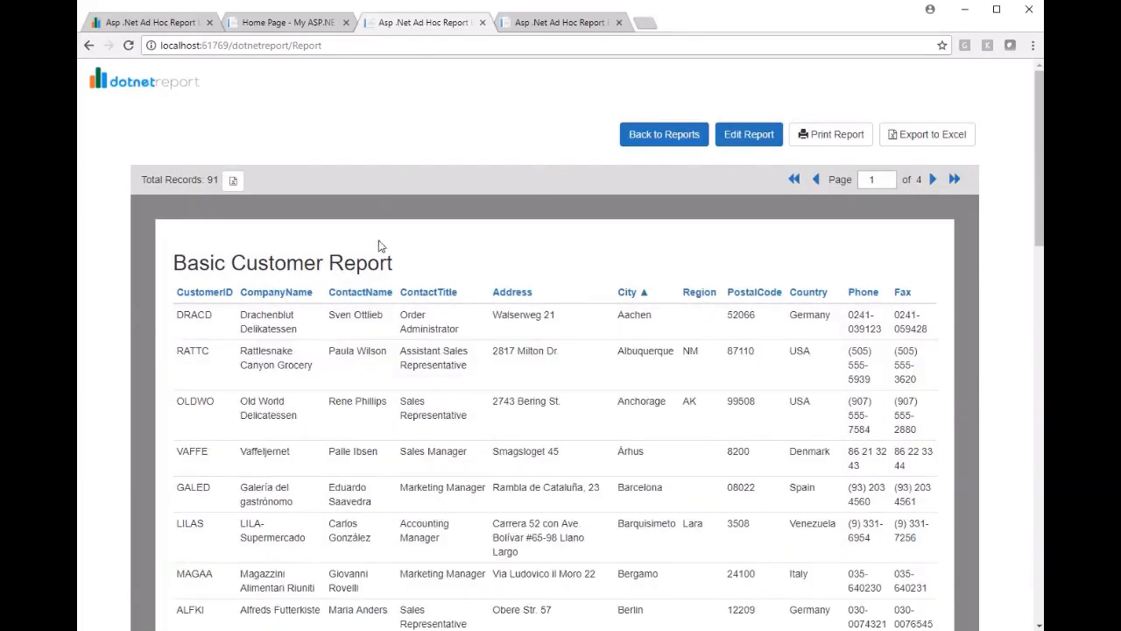
pyautogui.click(932, 179)
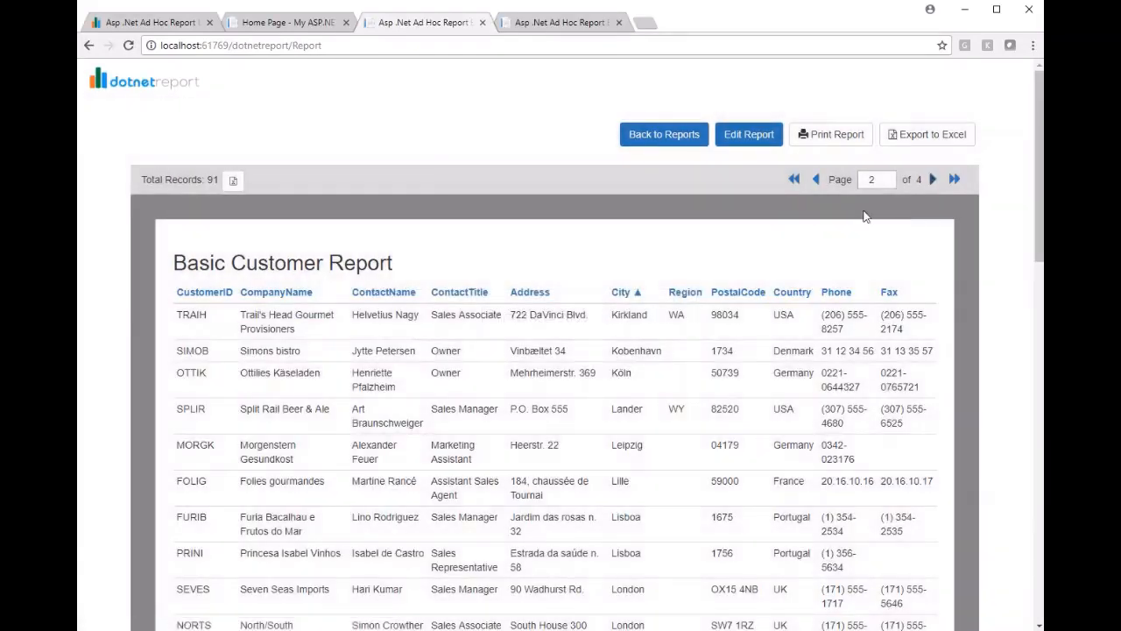
pyautogui.click(816, 179)
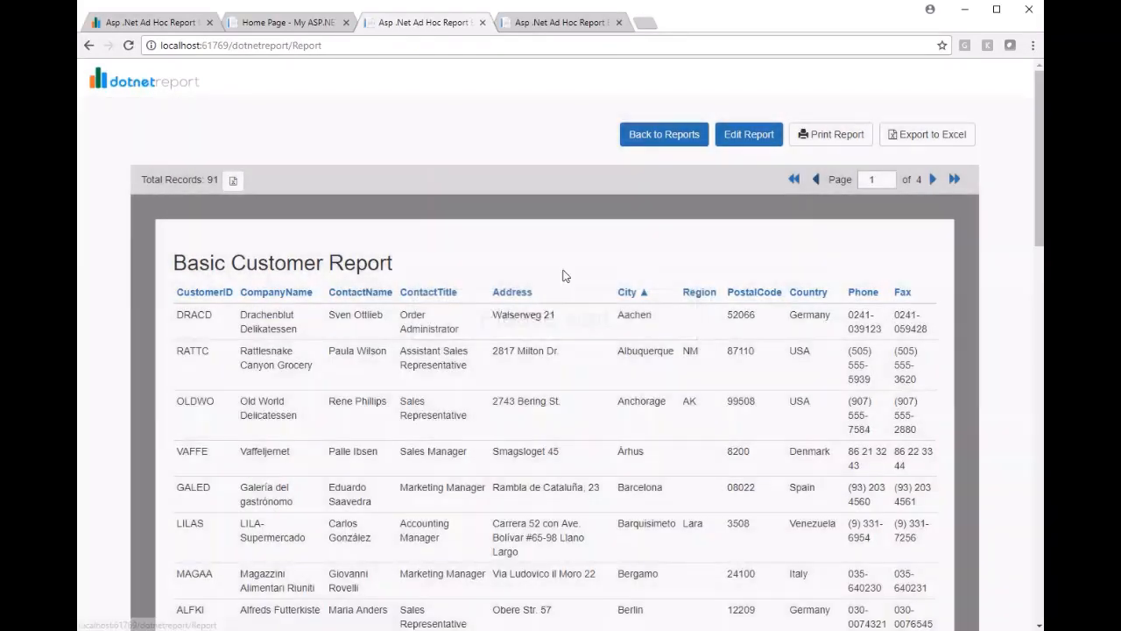
pyautogui.click(298, 292)
pyautogui.click(731, 138)
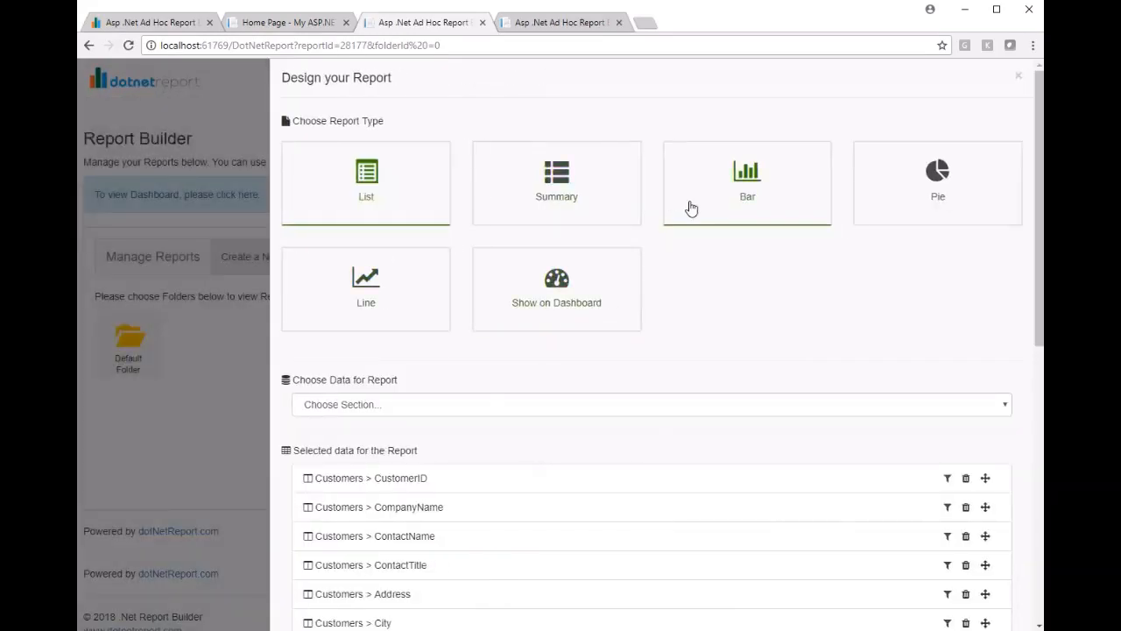
# Move ContactTitle below Address in Selected data and close the report design
pyautogui.scroll(-2, 793, 350)
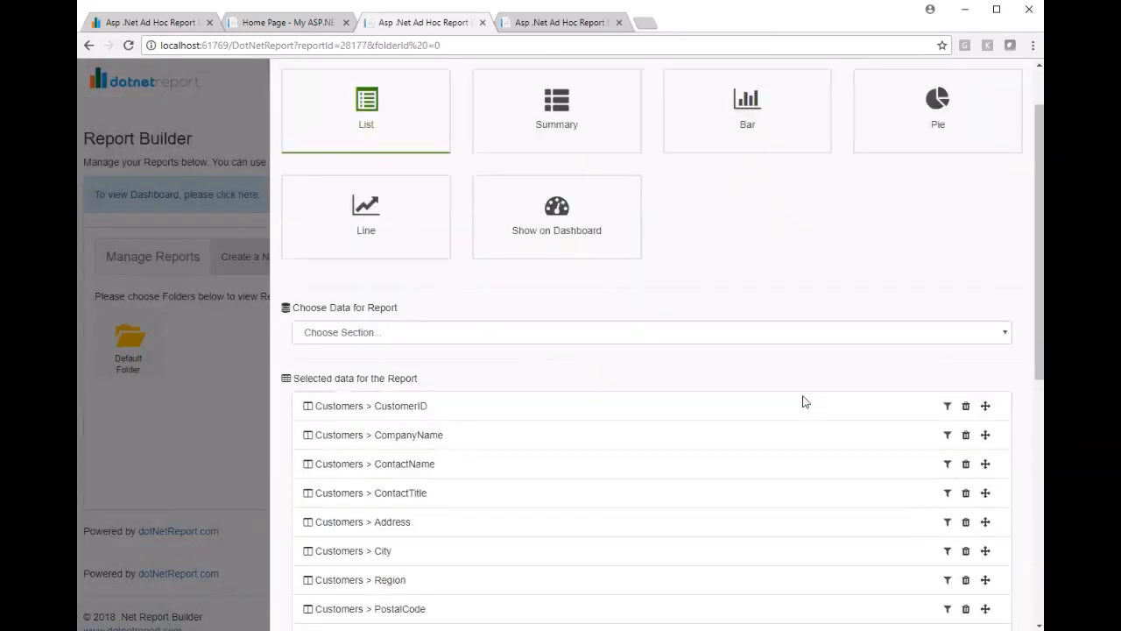
pyautogui.moveTo(990, 430); pyautogui.dragTo(984, 465)
pyautogui.scroll(-5, 826, 481)
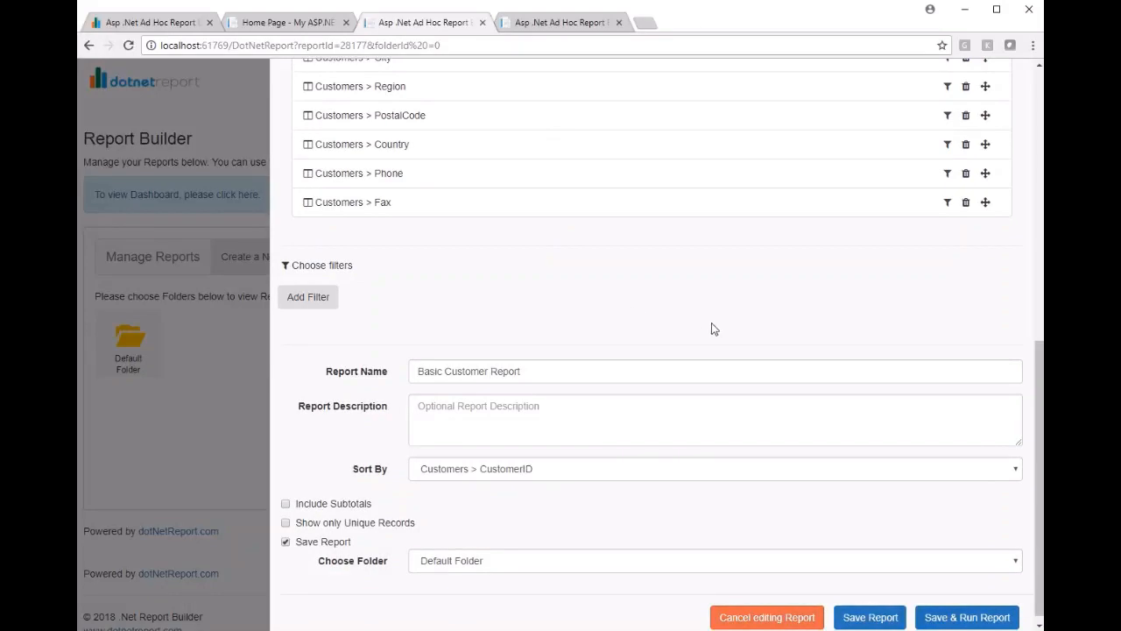
pyautogui.scroll(6, 711, 323)
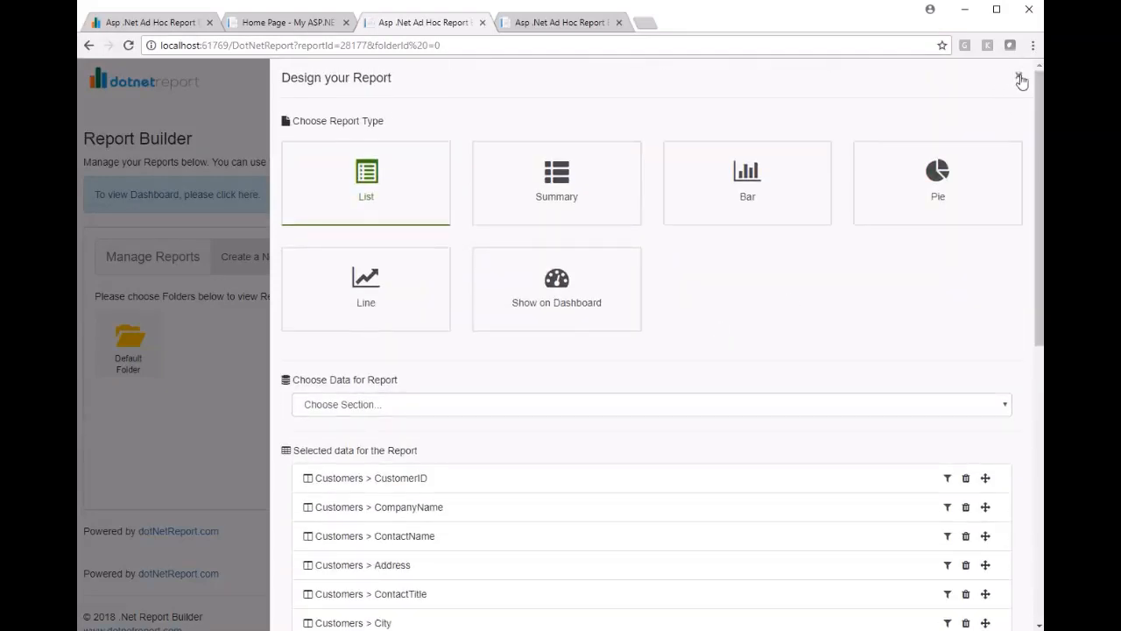
pyautogui.click(1018, 78)
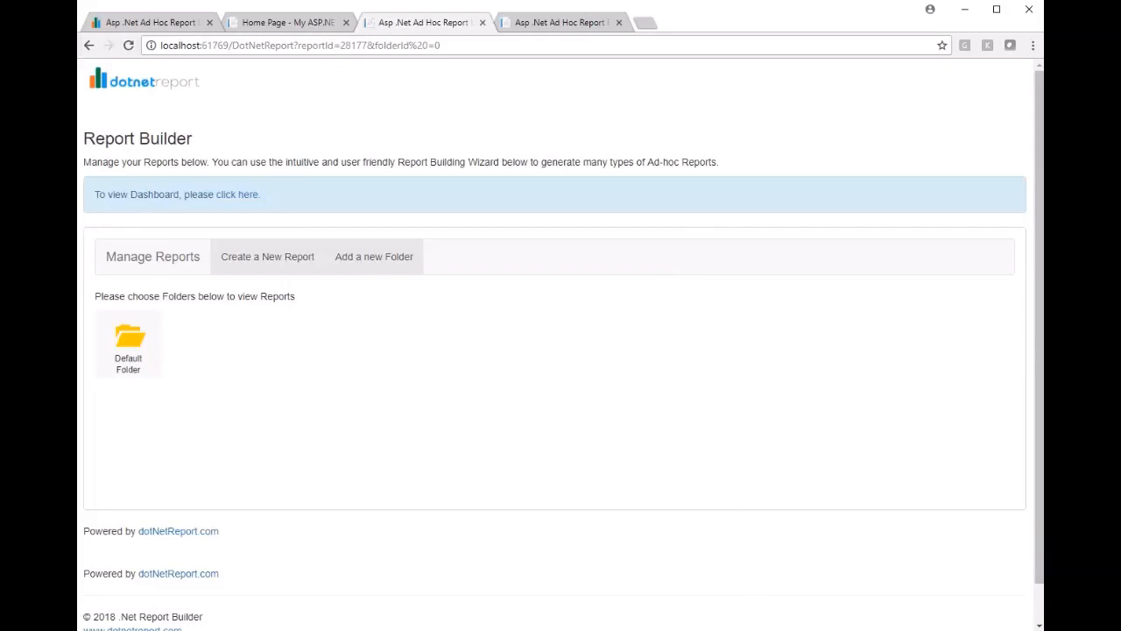
pyautogui.hotkey('alt', 'Tab')
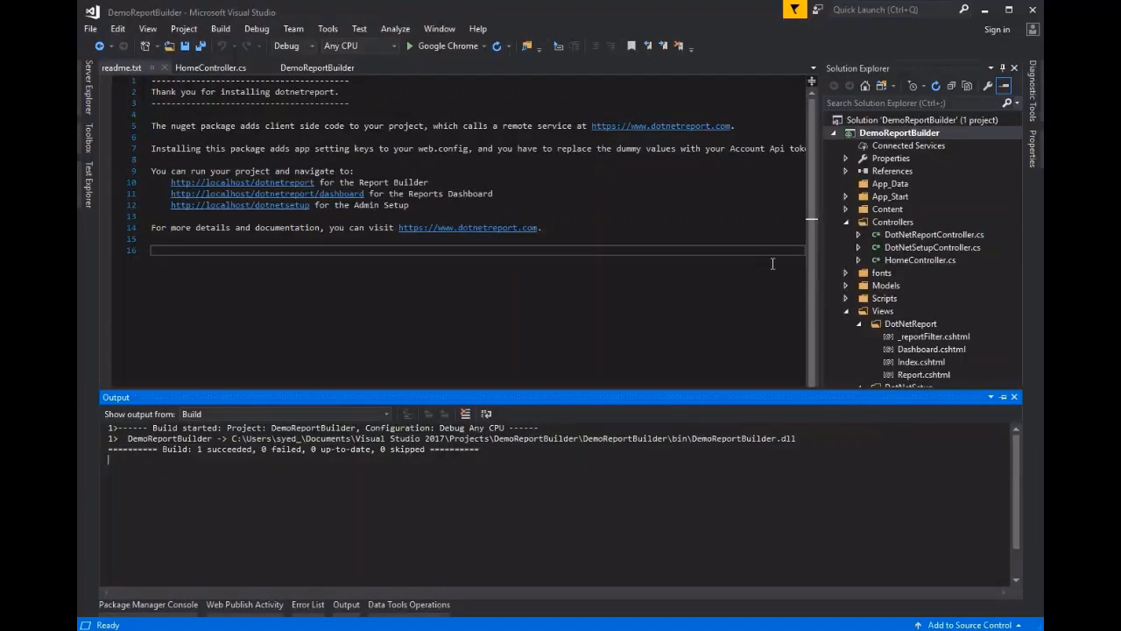
# Open DotNetReportController.cs, then the Views/DotNetReport/Index.cshtml view to review their code
pyautogui.doubleClick(884, 234)
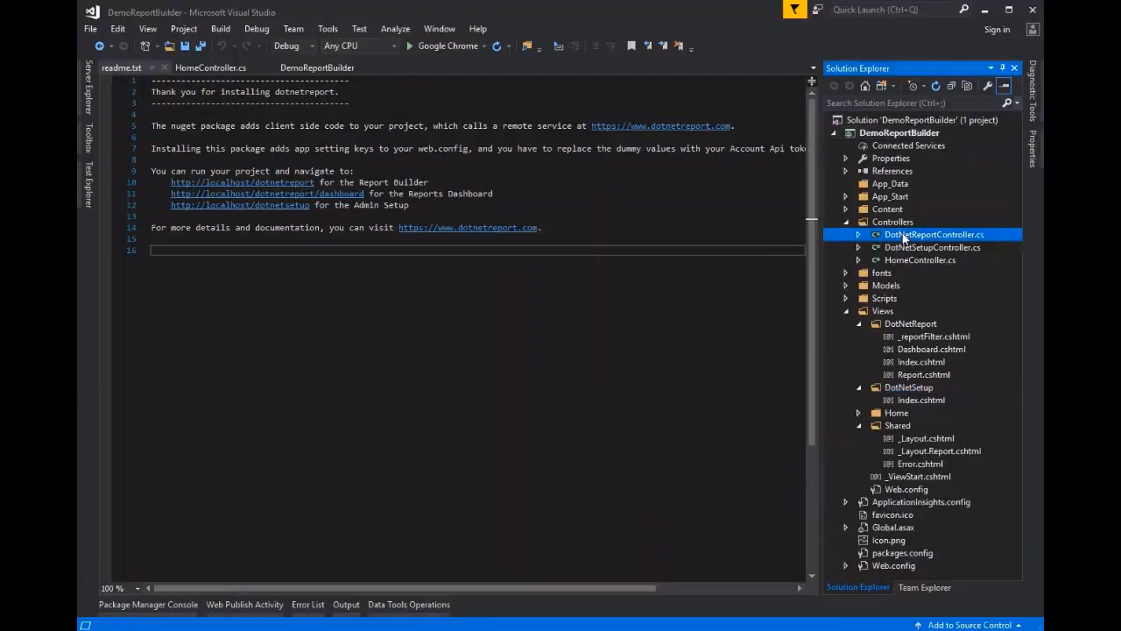
pyautogui.scroll(-2, 635, 318)
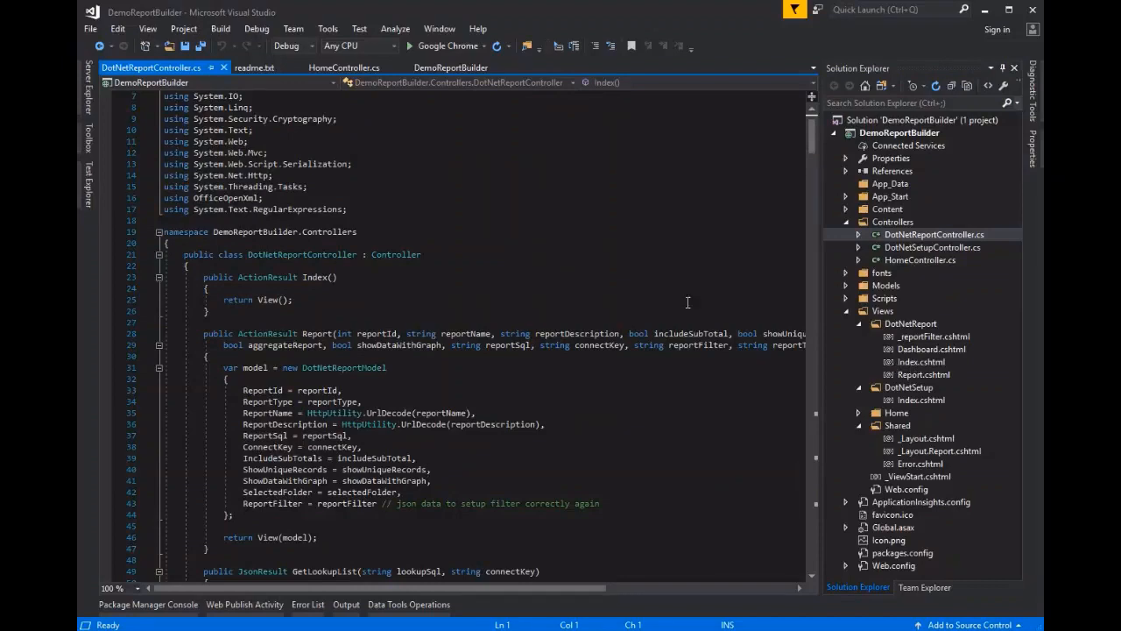
pyautogui.scroll(-2, 615, 274)
pyautogui.scroll(-2, 578, 334)
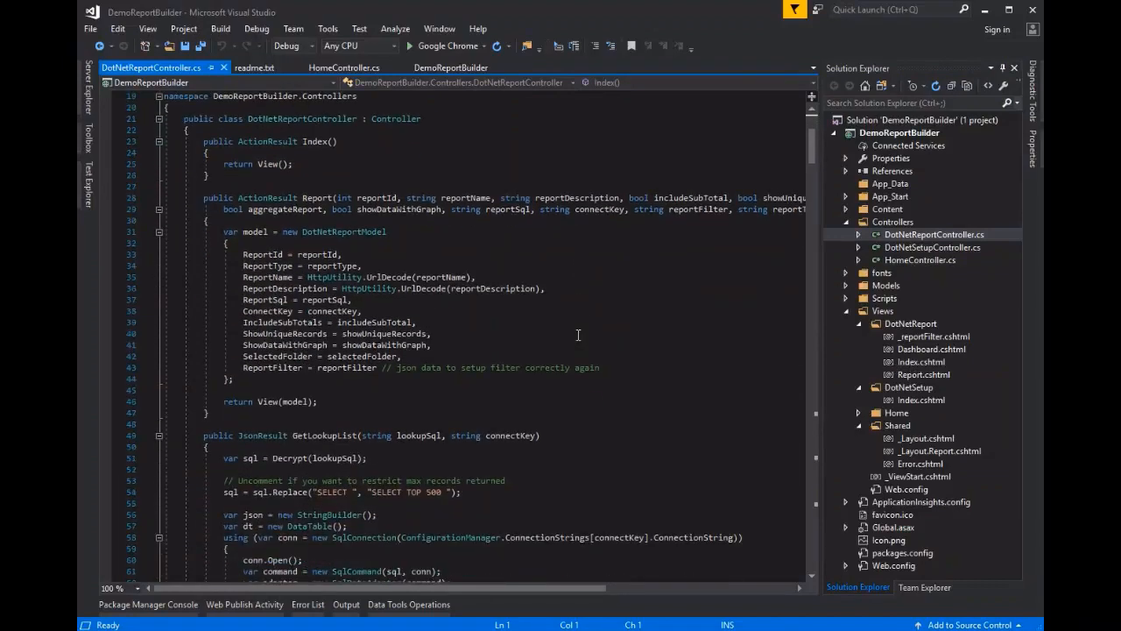
pyautogui.click(922, 362)
pyautogui.doubleClick(944, 363)
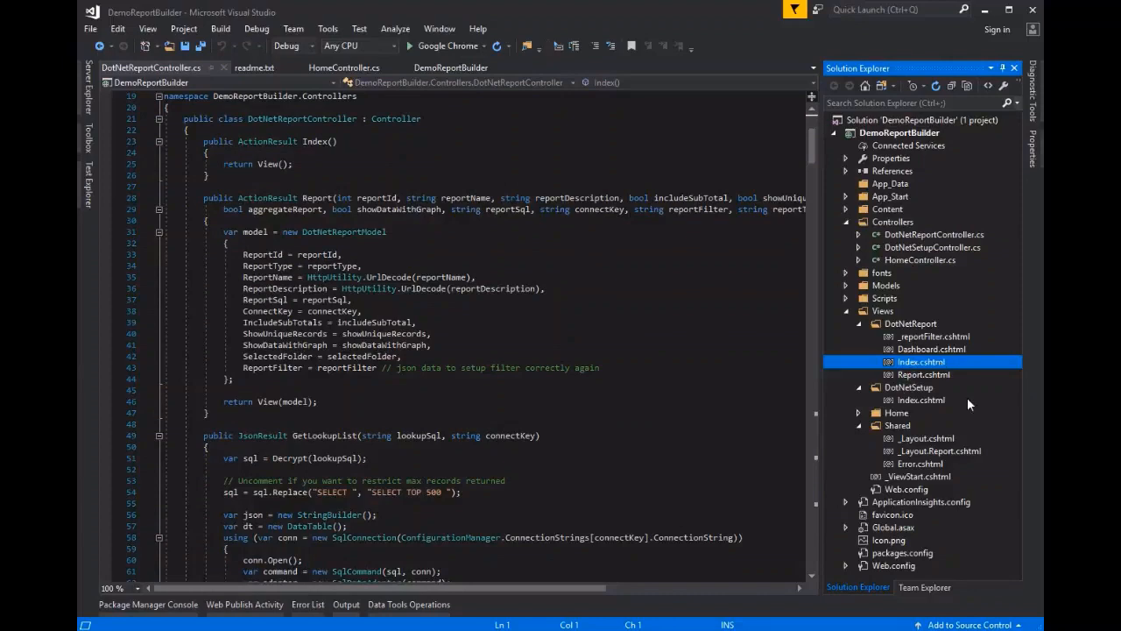
pyautogui.scroll(-3, 671, 291)
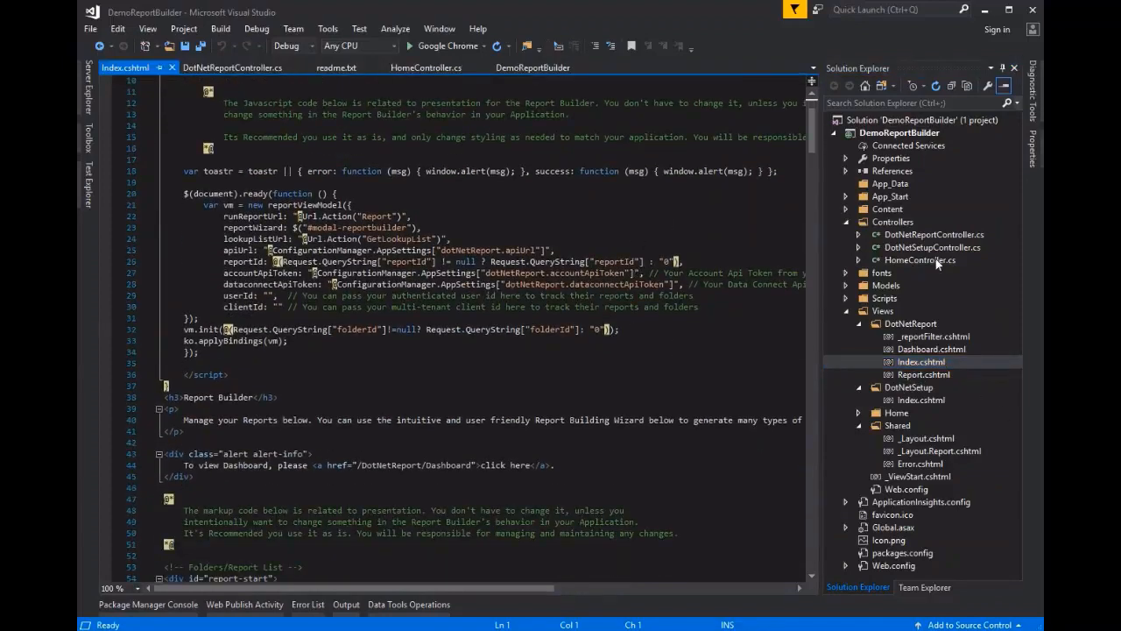
# Expand the Scripts folder in Solution Explorer, then return to the dotnetreport.com homepage in Chrome
pyautogui.click(850, 301)
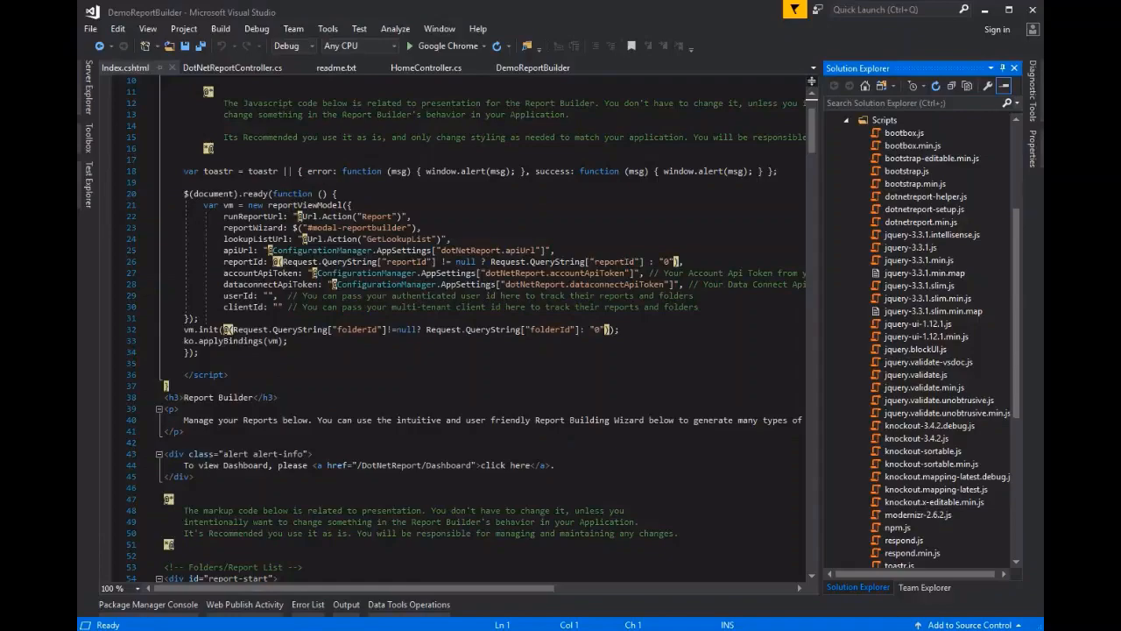
pyautogui.hotkey('alt', 'Tab')
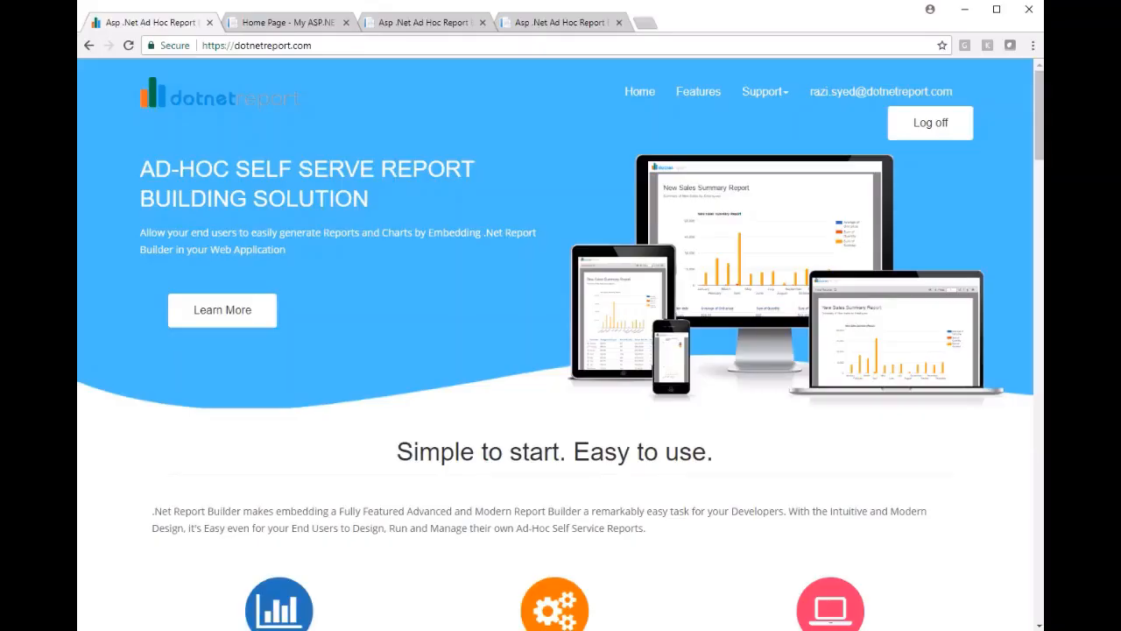